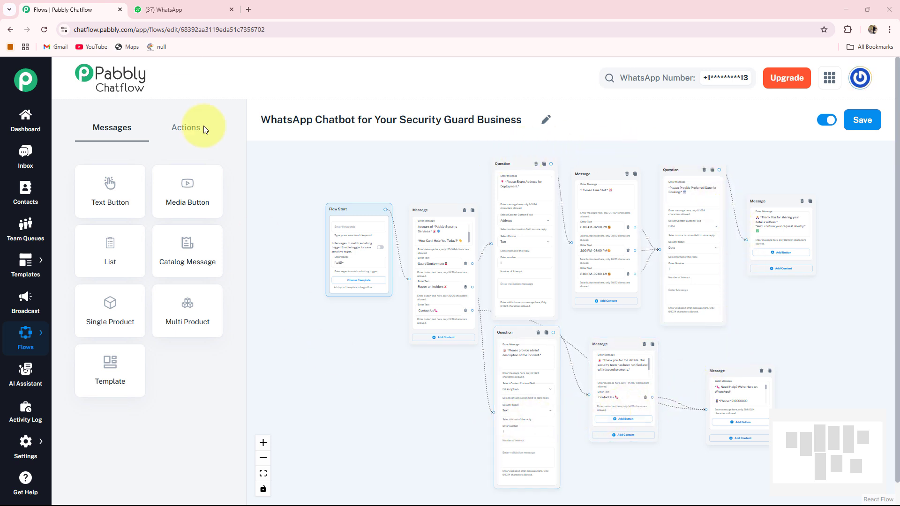
# Step: In the Security Guard WhatsApp chat, clear the leftover '31' and send 'Hi'
pyautogui.click(177, 13)
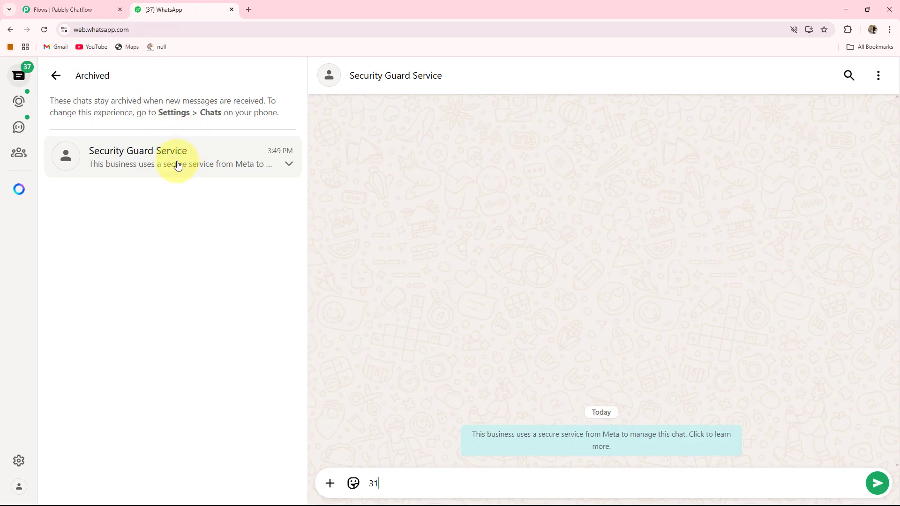
pyautogui.moveTo(395, 483); pyautogui.dragTo(355, 485)
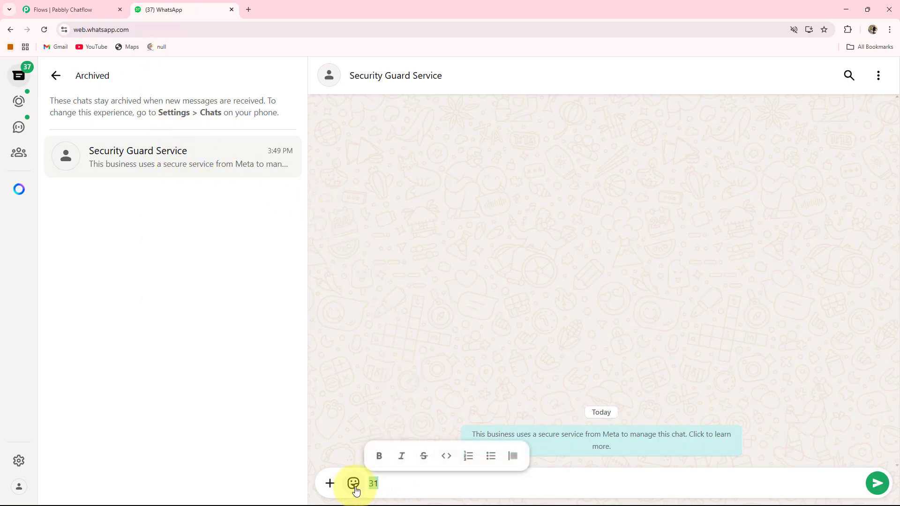
pyautogui.press('BackSpace')
pyautogui.write('Hi')
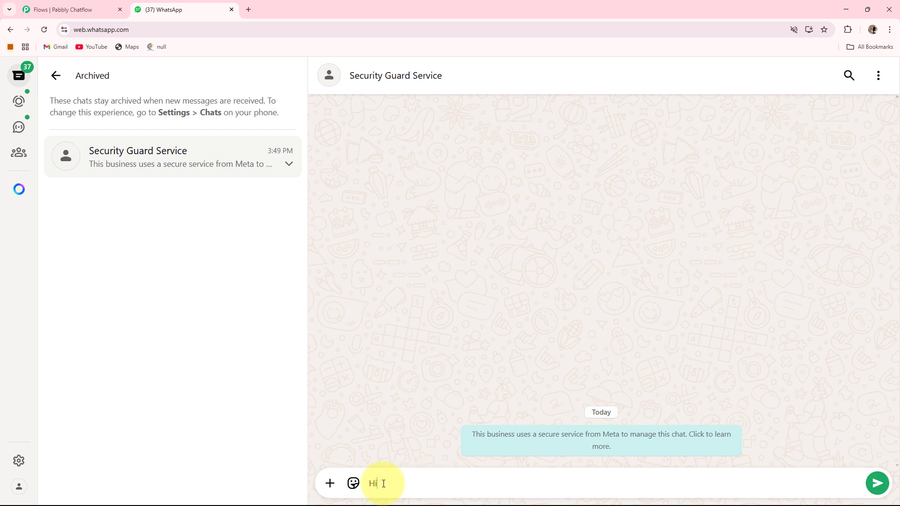
pyautogui.press('Return')
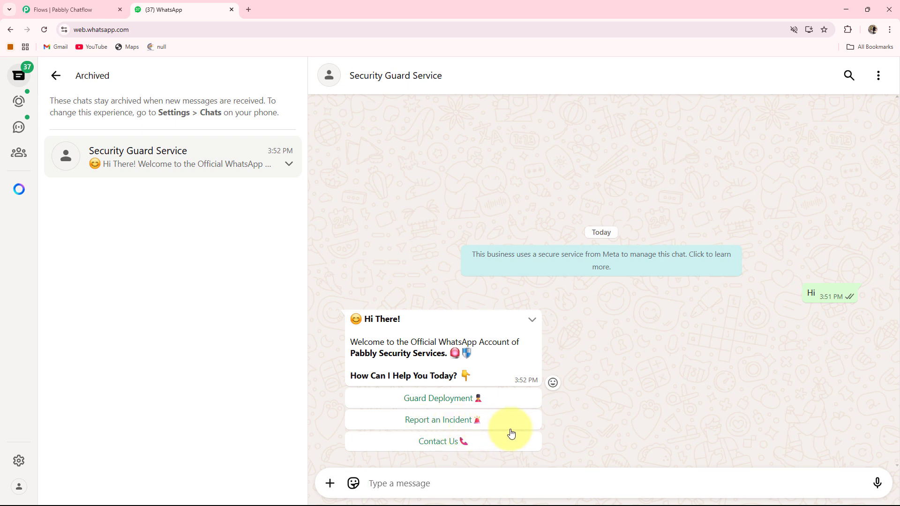
# Step: Book Guard Deployment at B-101 New City, slot 8:00 AM - 02:00 PM, on 13/06/2025
pyautogui.click(441, 400)
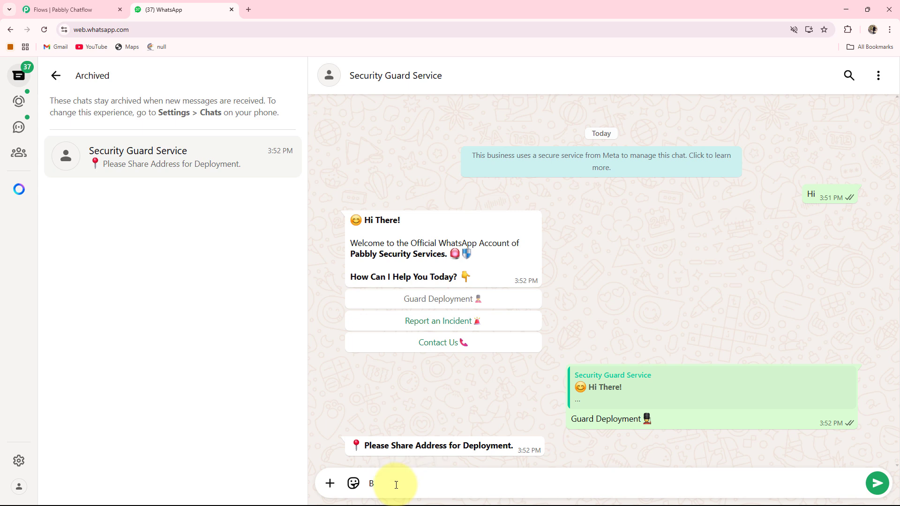
pyautogui.write('101 New City')
pyautogui.press('Return')
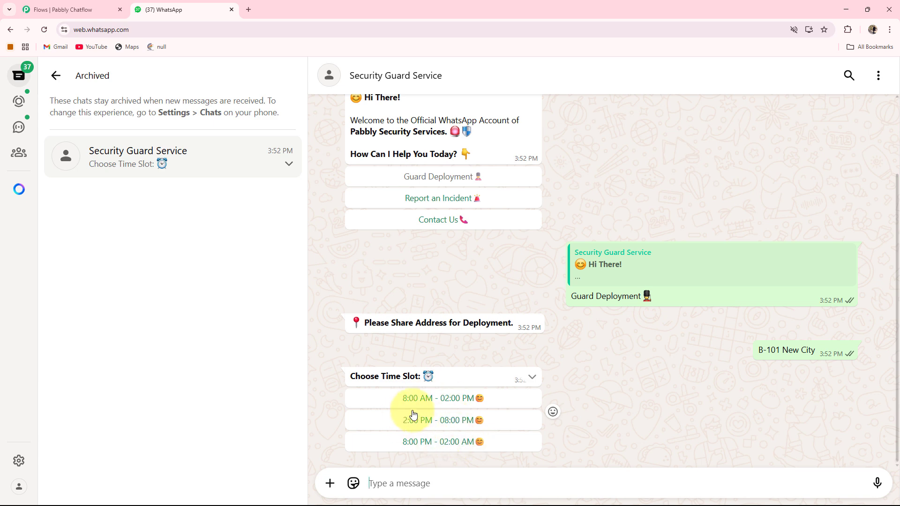
pyautogui.click(431, 401)
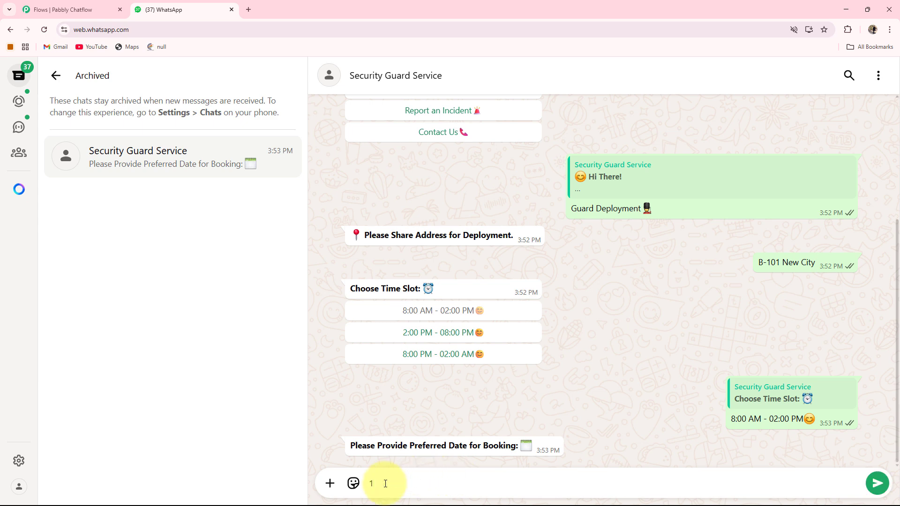
pyautogui.write('3/06/2025')
pyautogui.press('Return')
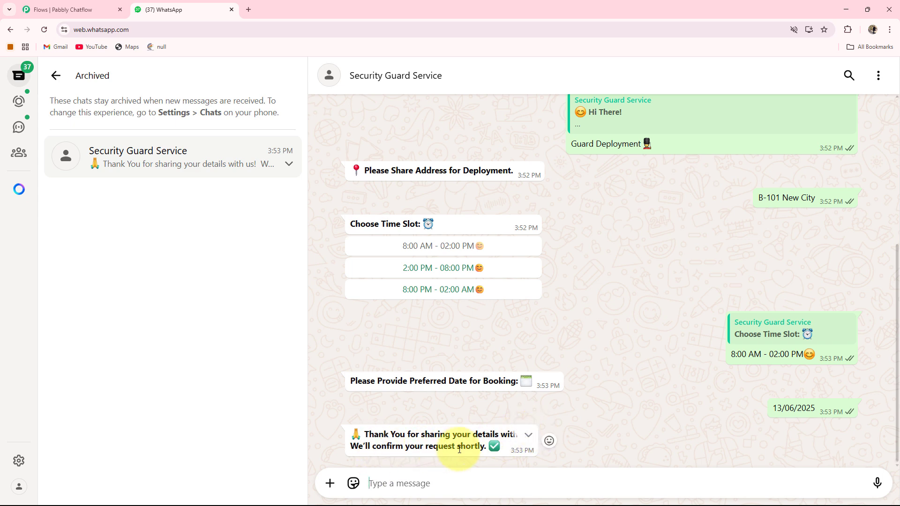
# Step: Choose Contact Us, then Report an Incident, and read the bot's contact details and acknowledgement
pyautogui.scroll(5, 472, 381)
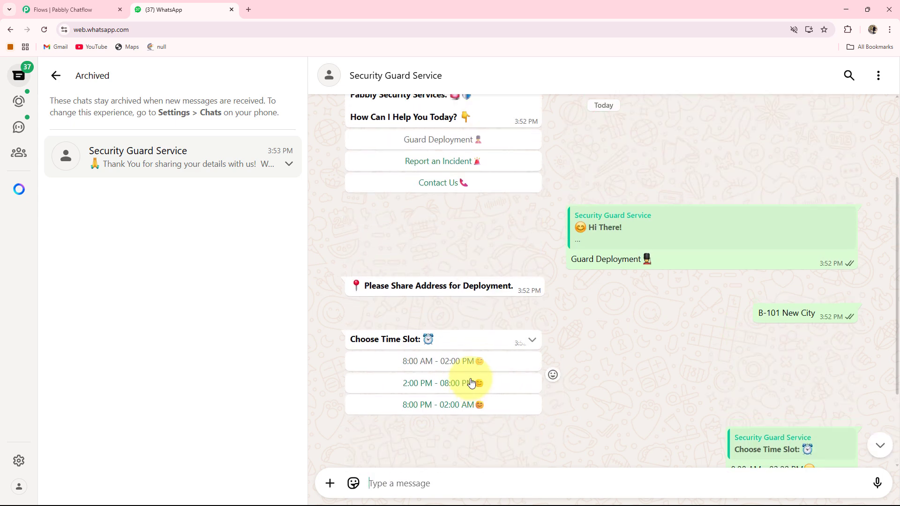
pyautogui.click(445, 271)
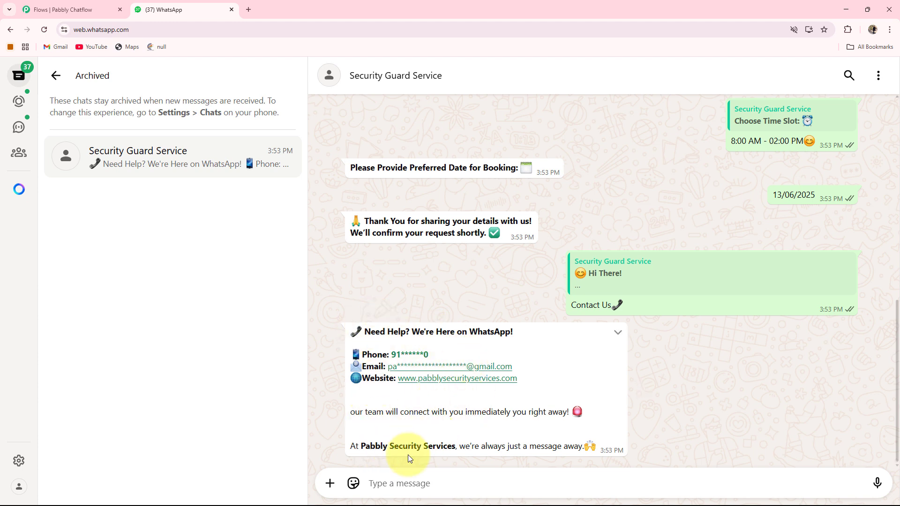
pyautogui.scroll(15, 498, 438)
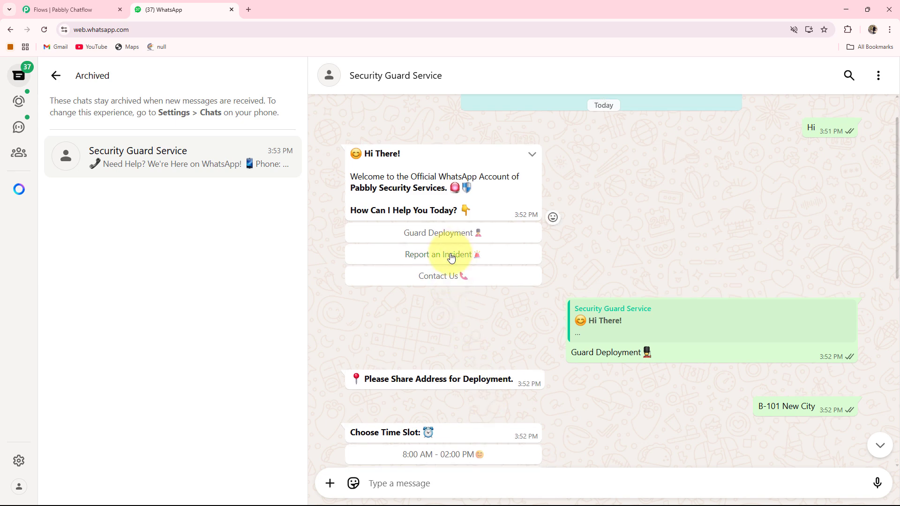
pyautogui.click(451, 256)
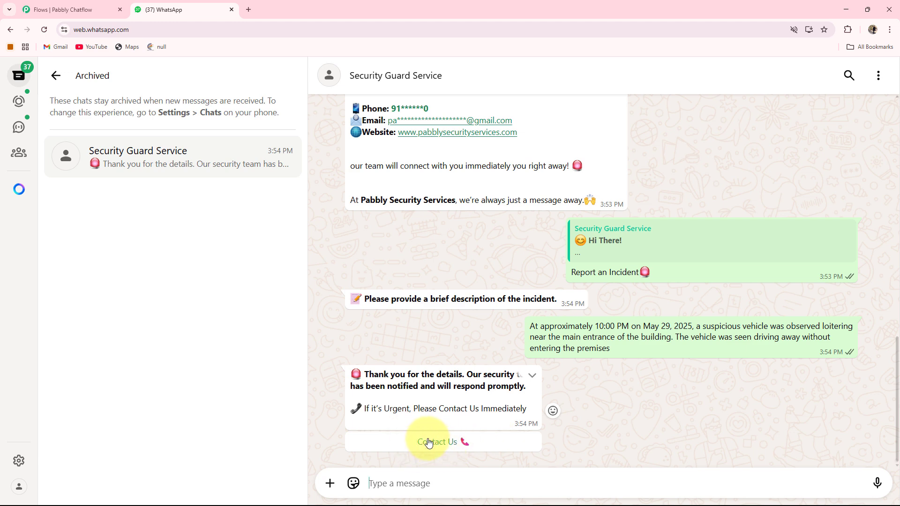
pyautogui.scroll(20, 441, 444)
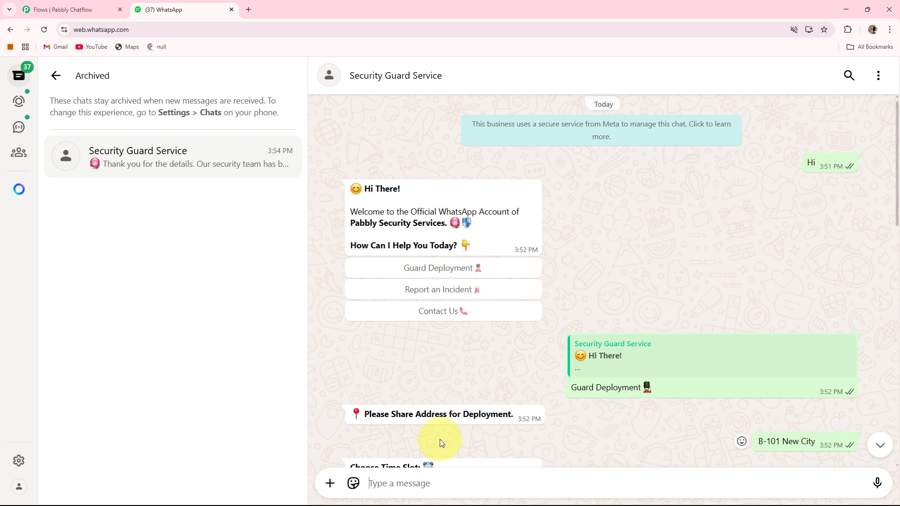
pyautogui.scroll(-3, 439, 443)
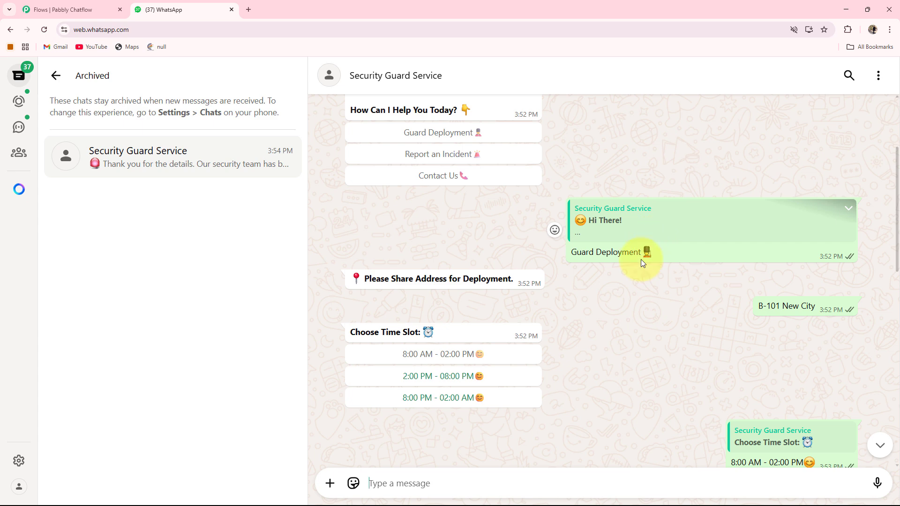
pyautogui.scroll(-4, 640, 260)
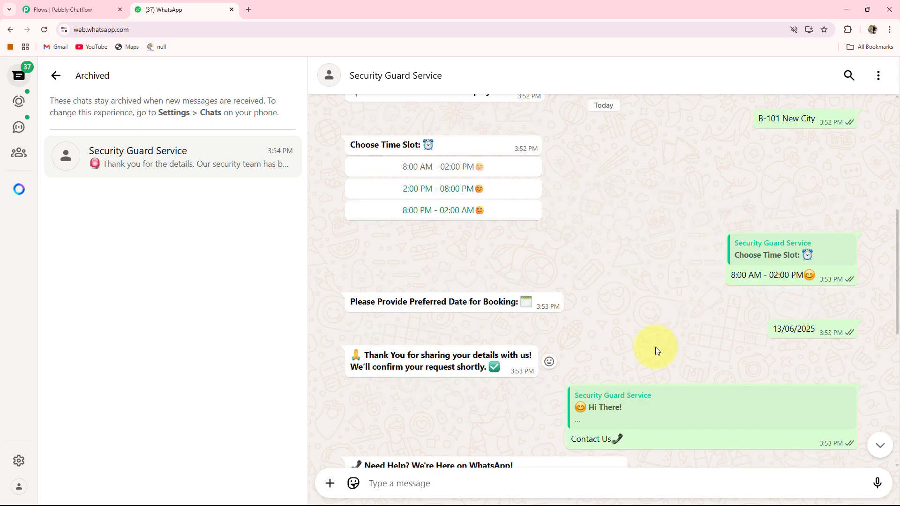
# Step: Load pabbly.com/chatflow in a new Chrome tab
pyautogui.click(250, 9)
pyautogui.click(150, 33)
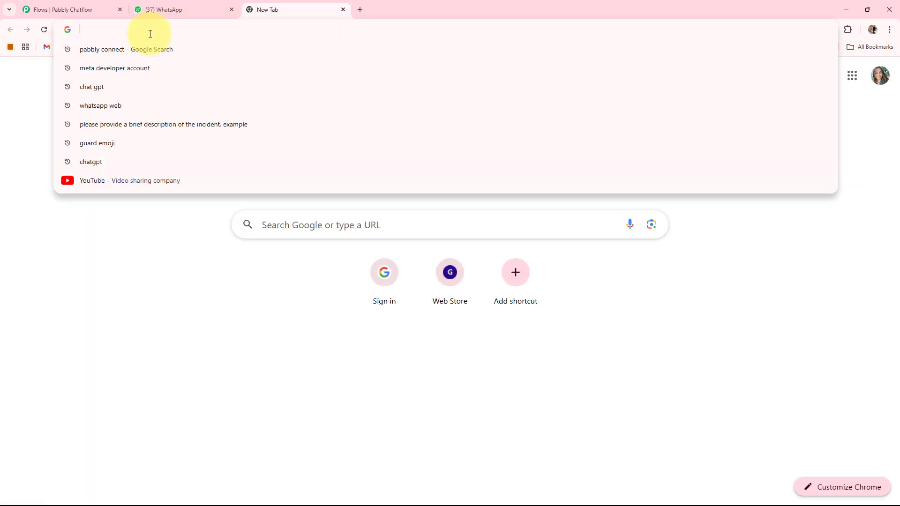
pyautogui.write('pabbly.com/chatflow')
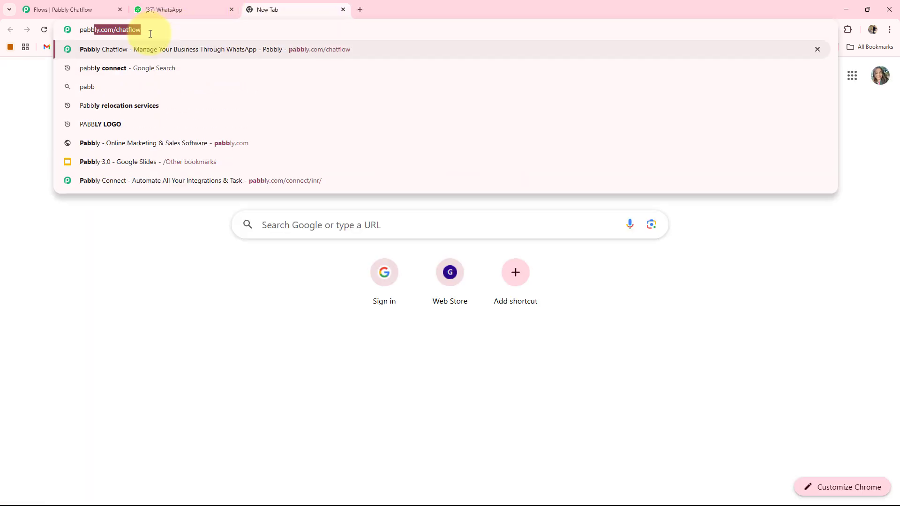
pyautogui.press('Return')
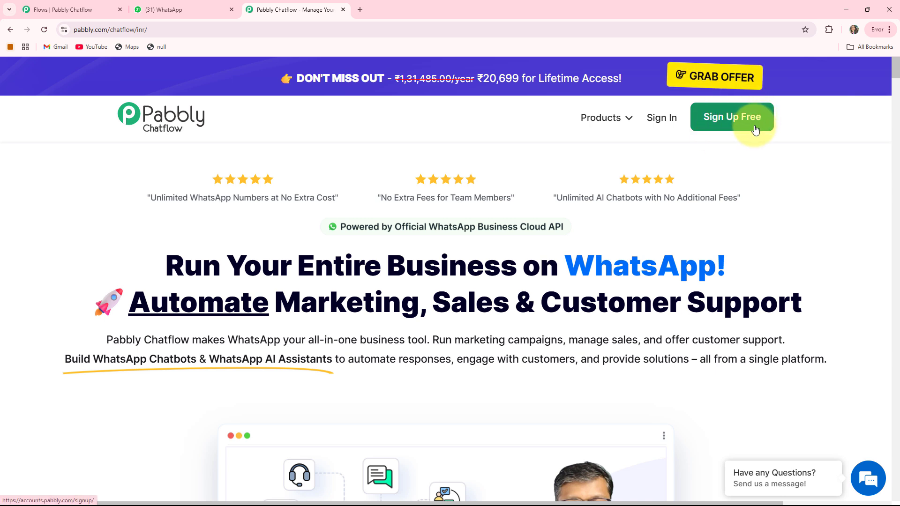
# Step: From the Pabbly account's apps page, open the Pabbly Chatflow dashboard
pyautogui.click(663, 119)
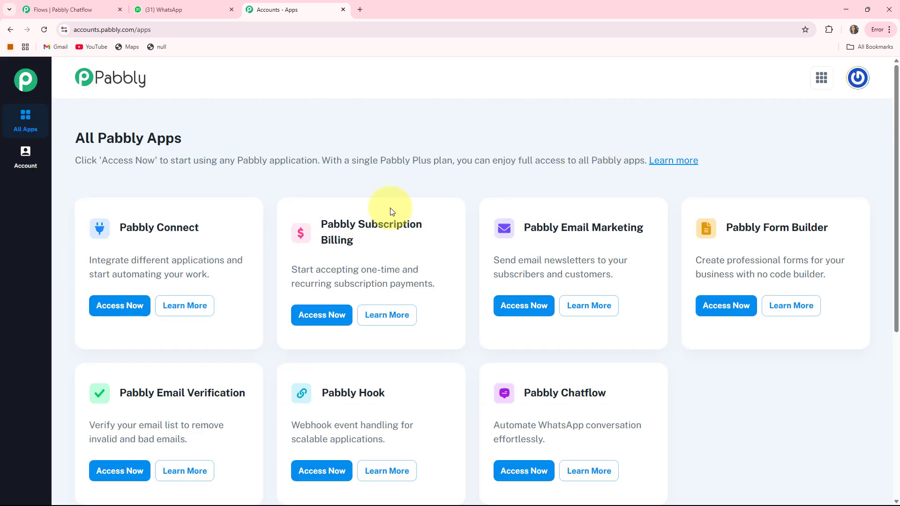
pyautogui.scroll(-1, 558, 328)
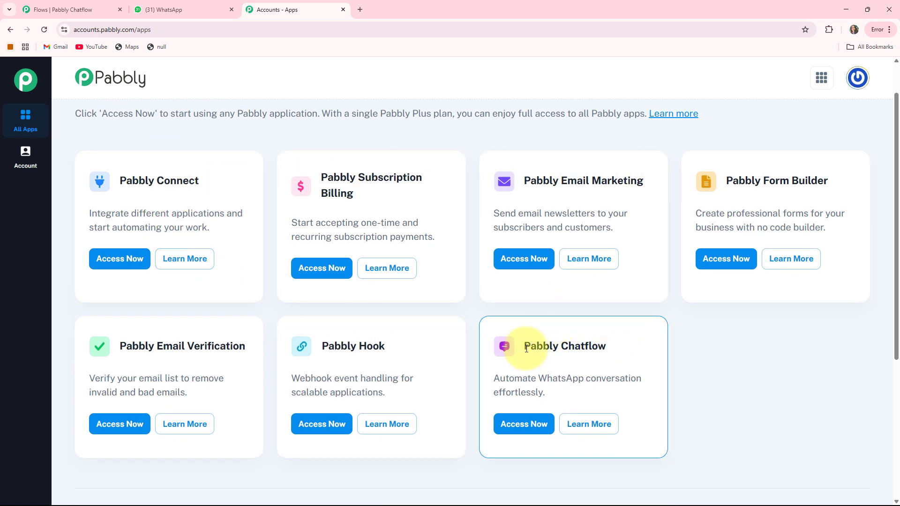
pyautogui.moveTo(527, 348); pyautogui.dragTo(638, 346)
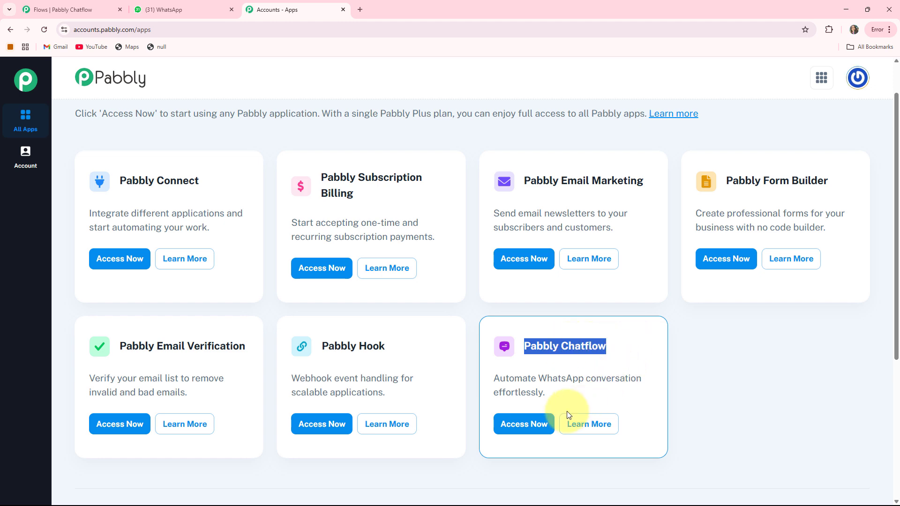
pyautogui.click(521, 423)
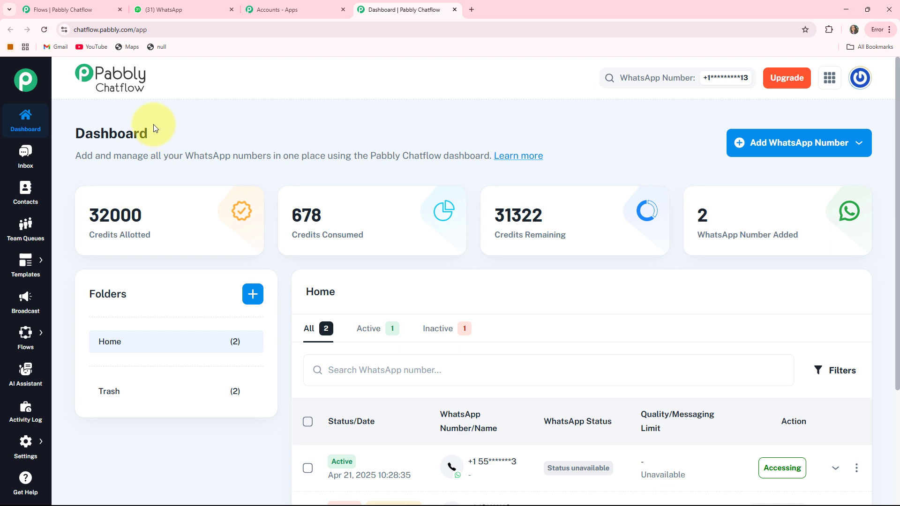
pyautogui.moveTo(101, 236)
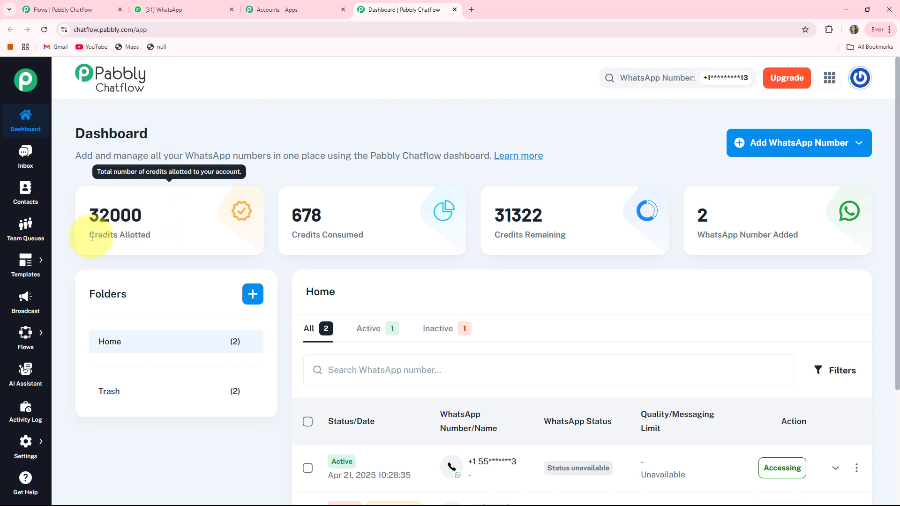
pyautogui.moveTo(92, 237); pyautogui.dragTo(174, 237)
pyautogui.moveTo(308, 240)
pyautogui.moveTo(290, 234); pyautogui.dragTo(364, 235)
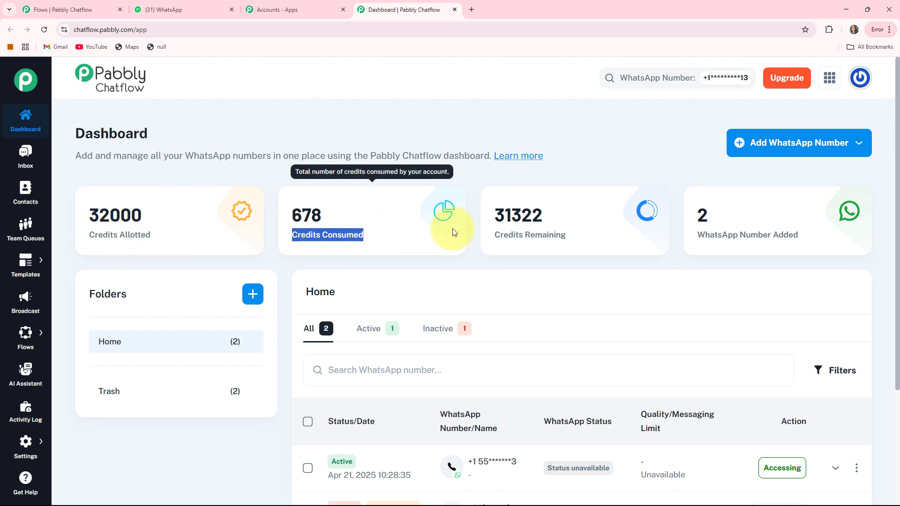
pyautogui.moveTo(495, 236); pyautogui.dragTo(567, 235)
pyautogui.moveTo(753, 243)
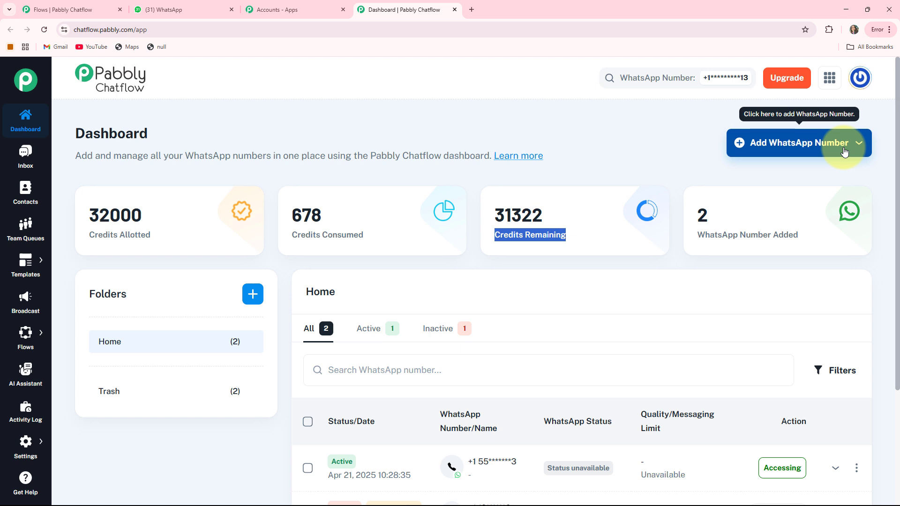
pyautogui.click(830, 146)
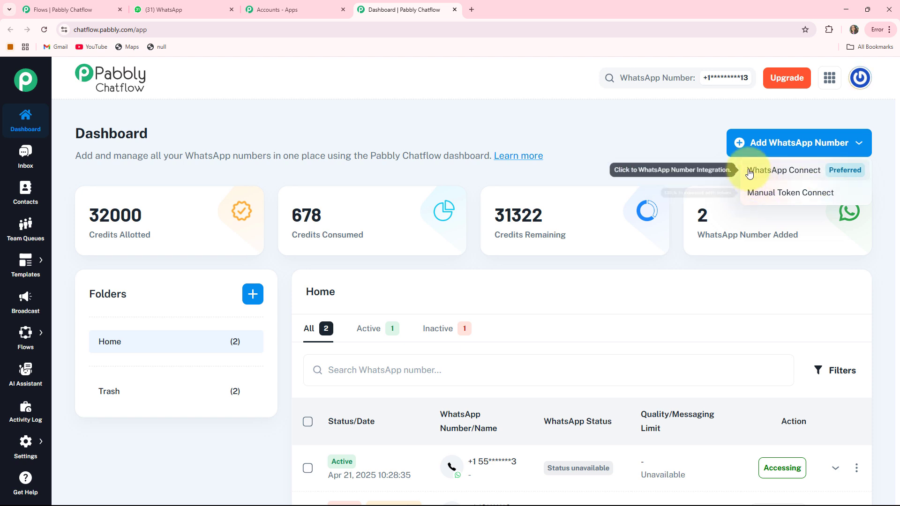
pyautogui.click(790, 197)
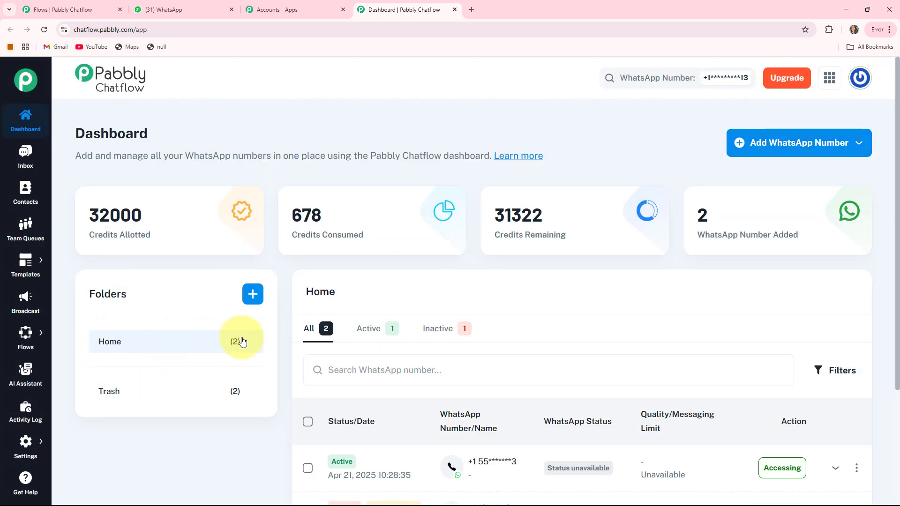
pyautogui.scroll(-3, 717, 253)
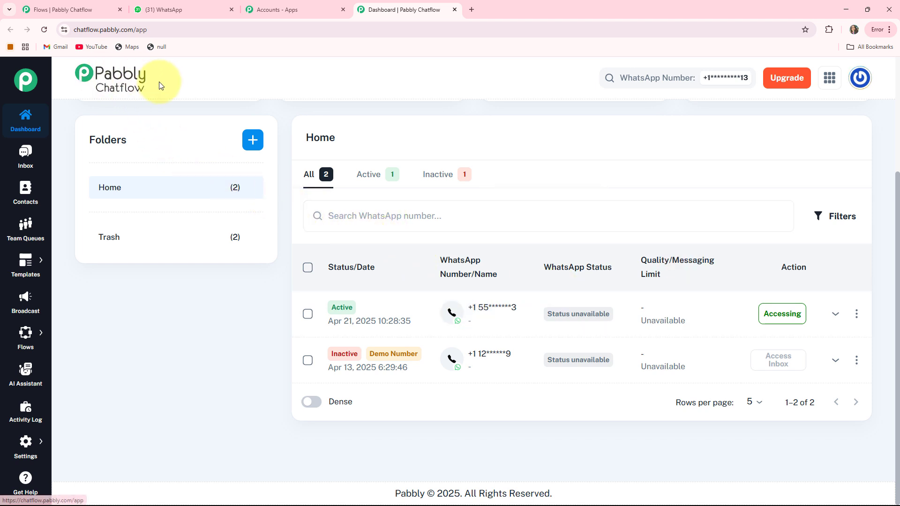
# Step: View the test contact's Inbox conversation, then the Contacts page, then Team Queues
pyautogui.click(23, 154)
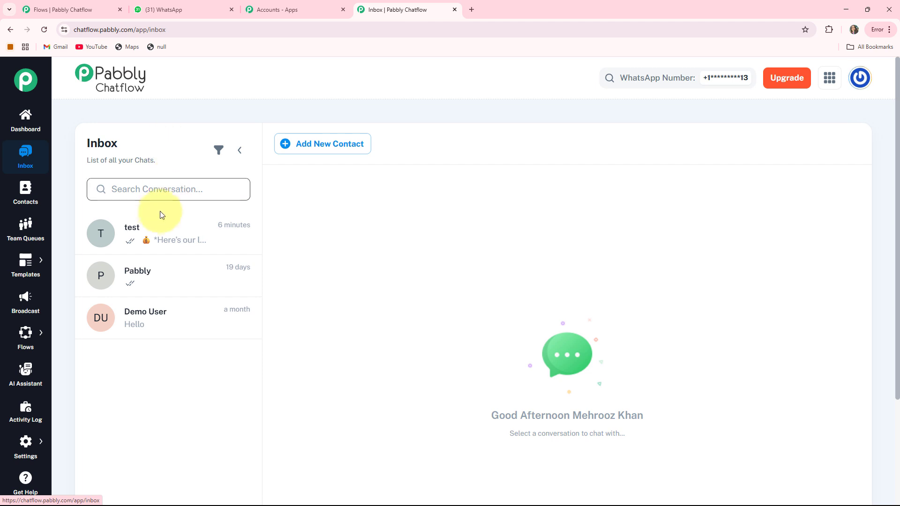
pyautogui.click(148, 243)
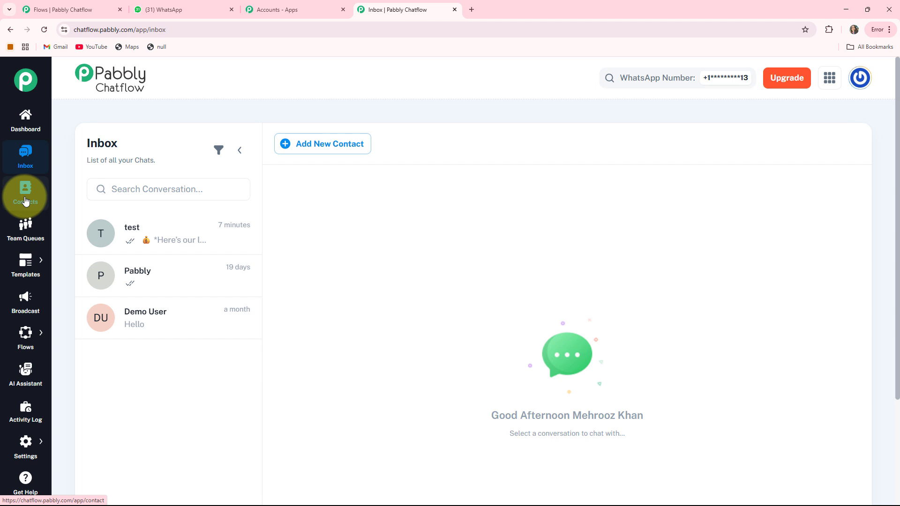
pyautogui.click(26, 201)
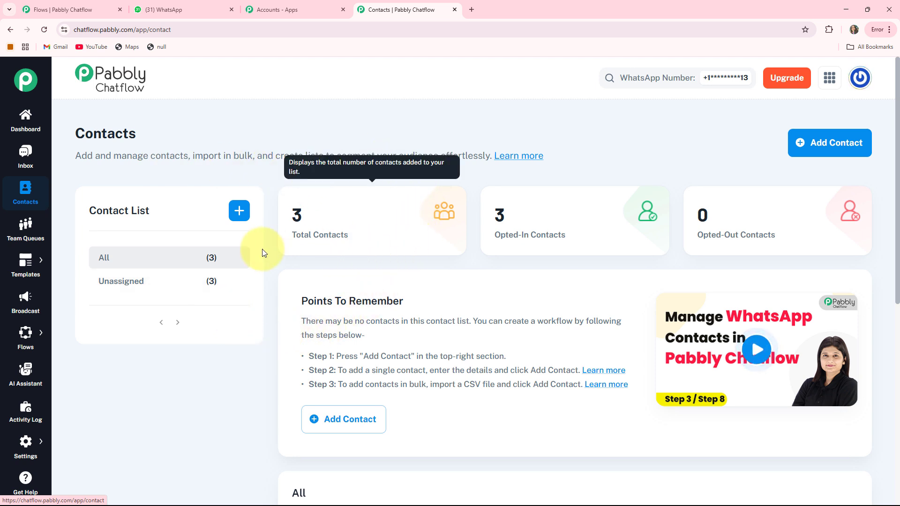
pyautogui.click(25, 244)
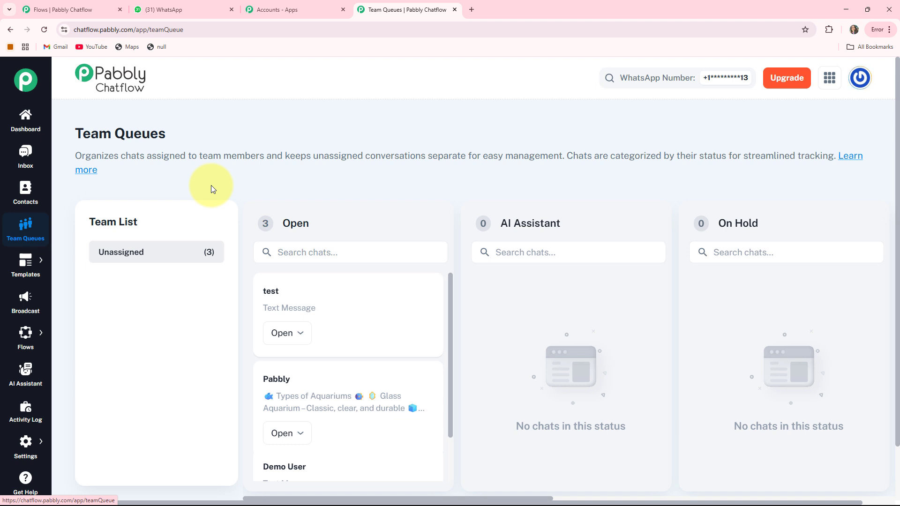
# Step: Visit Templates, Broadcast, Flows, AI Assistant and Activity Log, finishing on the Flows list
pyautogui.moveTo(25, 263)
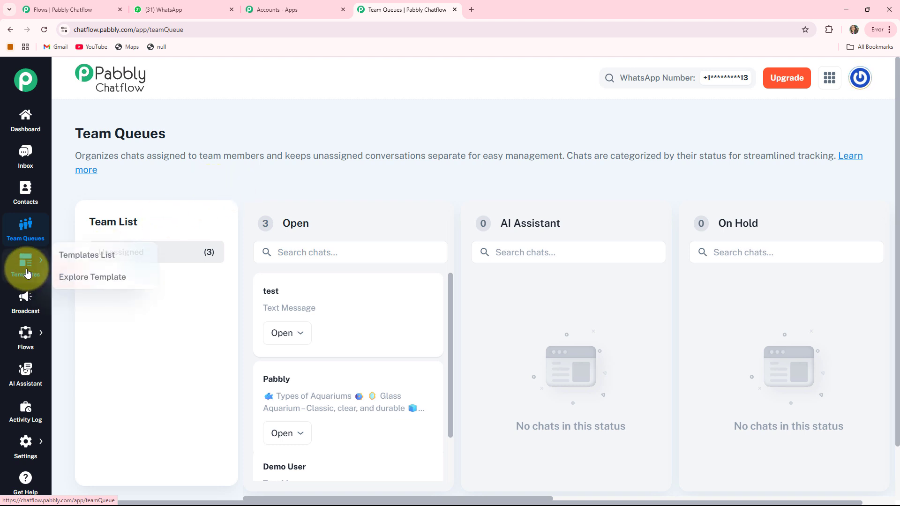
pyautogui.click(64, 266)
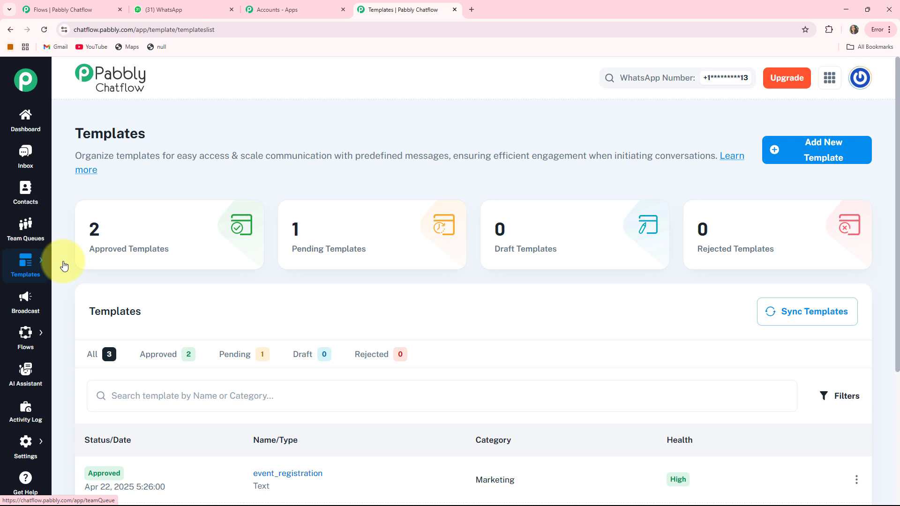
pyautogui.click(28, 301)
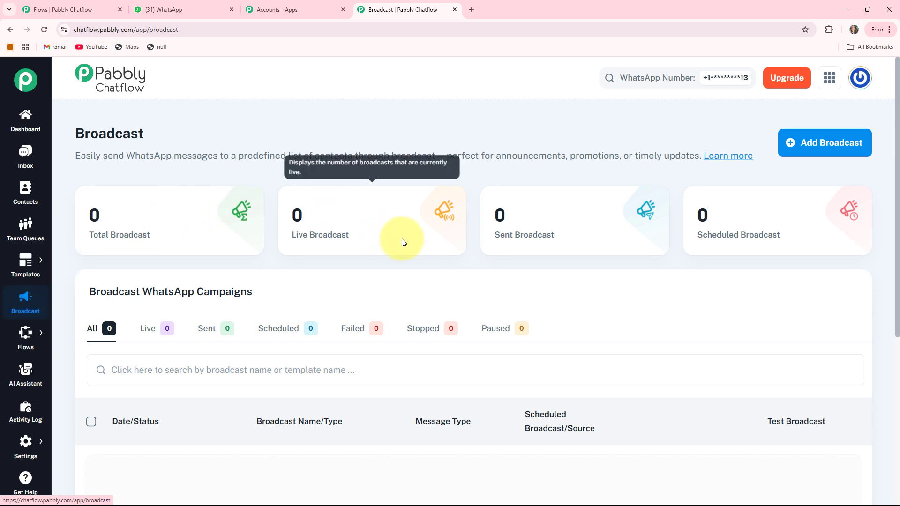
pyautogui.moveTo(20, 341)
pyautogui.click(65, 328)
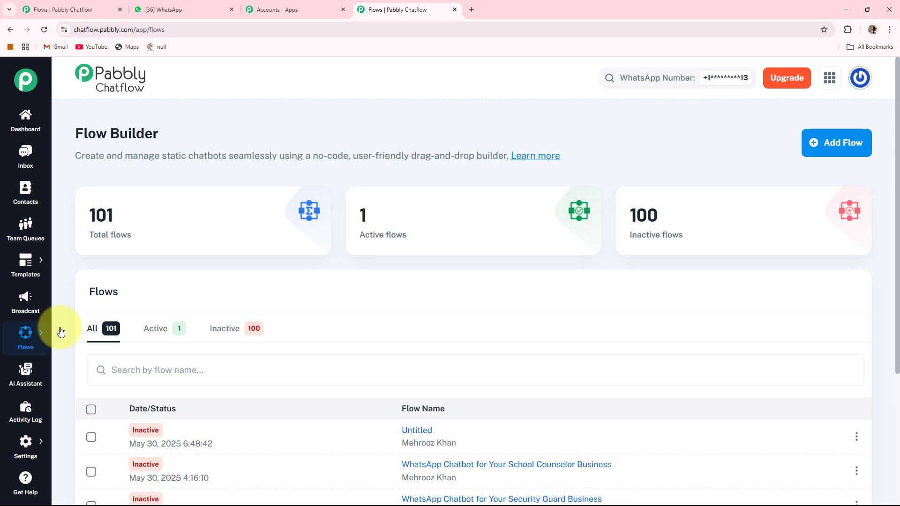
pyautogui.click(22, 375)
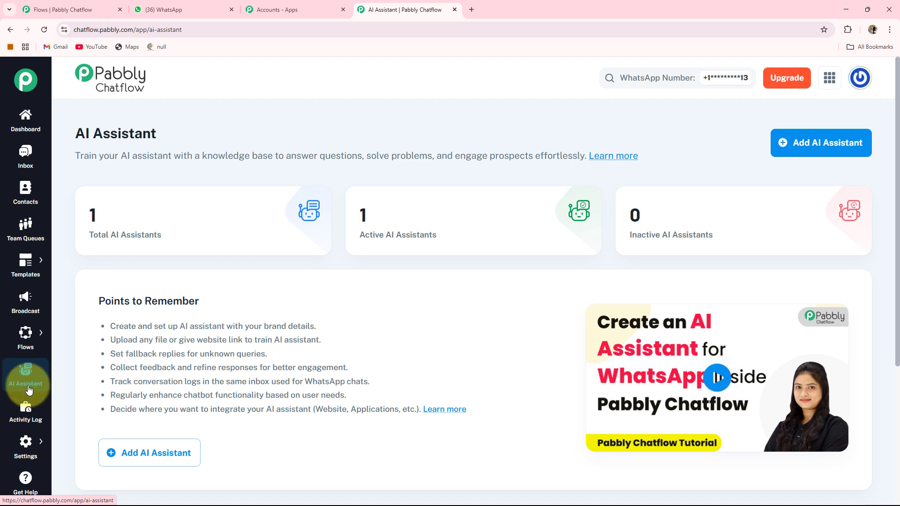
pyautogui.click(19, 420)
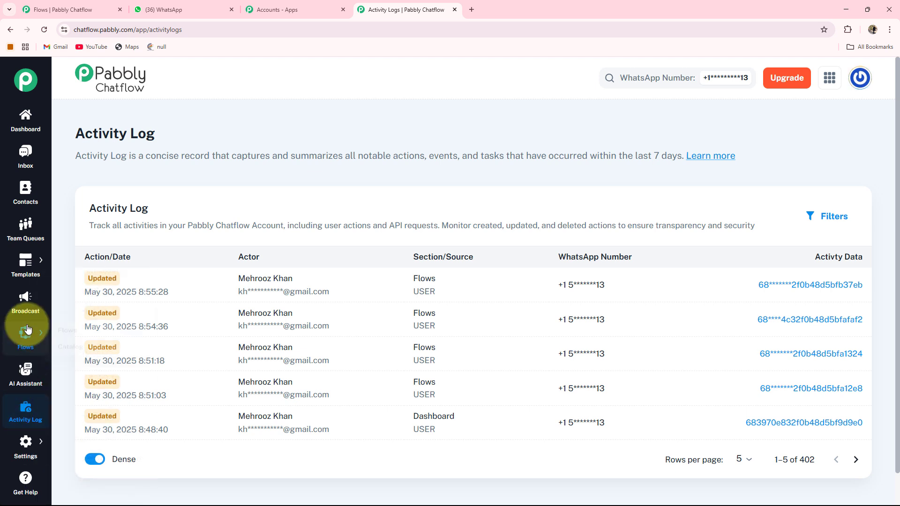
pyautogui.moveTo(25, 337)
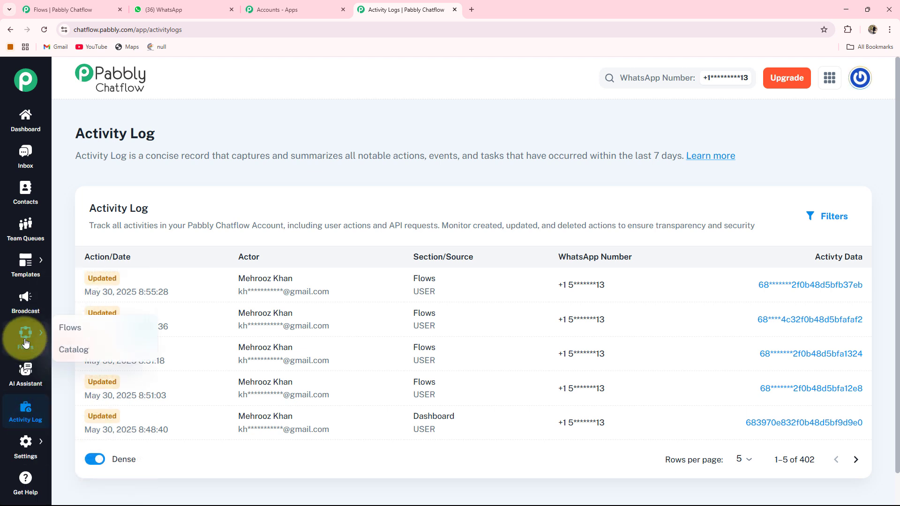
pyautogui.click(61, 330)
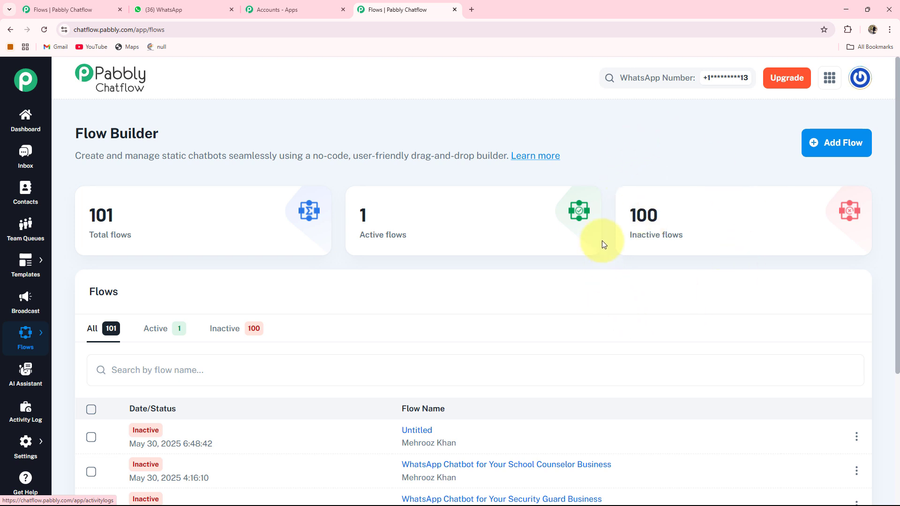
# Step: Add a flow, rename it 'WhatsApp Chatbot for Your Security Guard Business', and save it
pyautogui.click(839, 143)
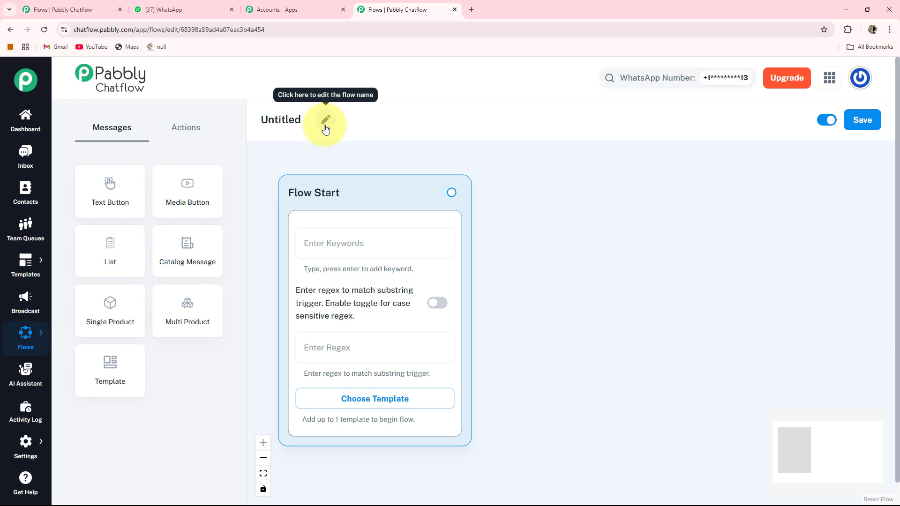
pyautogui.click(325, 125)
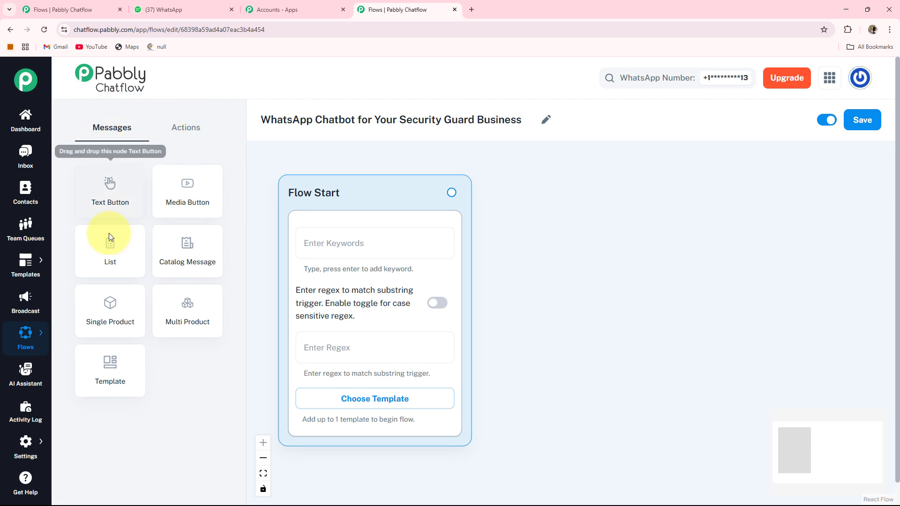
pyautogui.click(186, 130)
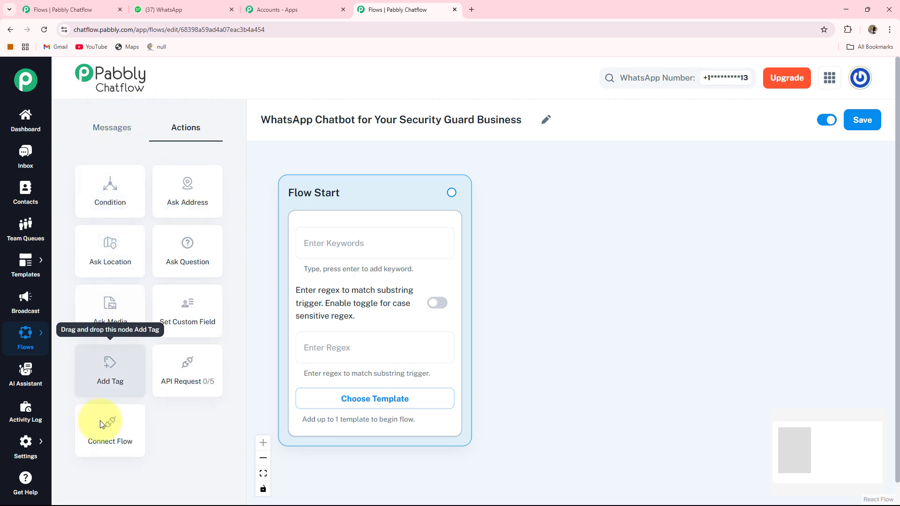
pyautogui.click(112, 127)
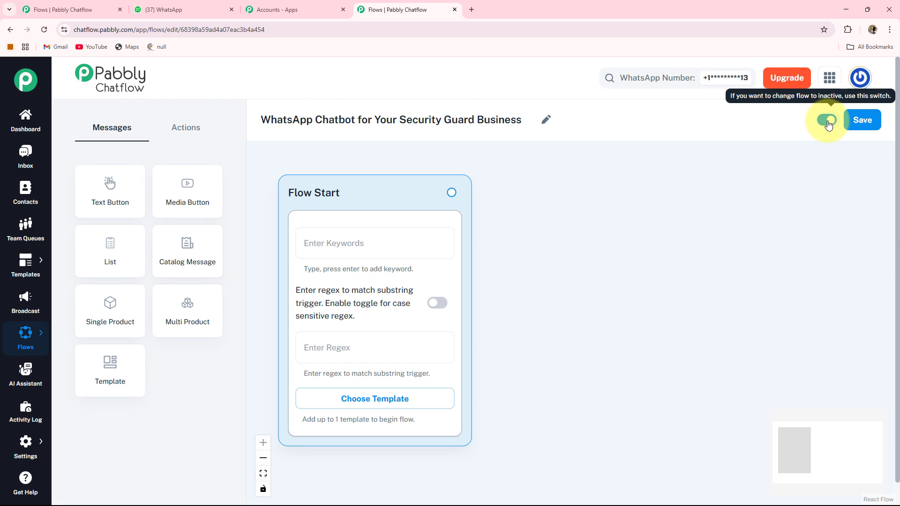
pyautogui.click(860, 126)
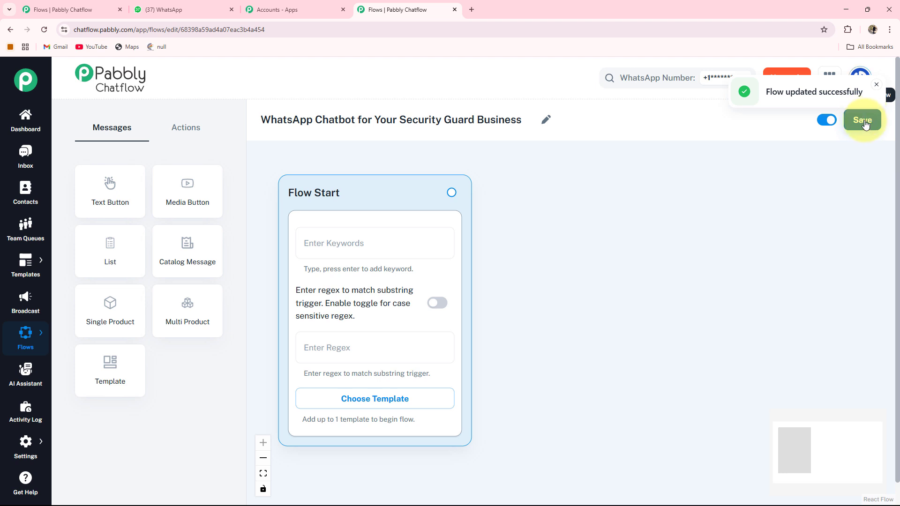
# Step: Try Flow Start's case-sensitive toggle and approved templates list, leaving both unchanged
pyautogui.moveTo(595, 213); pyautogui.dragTo(606, 207)
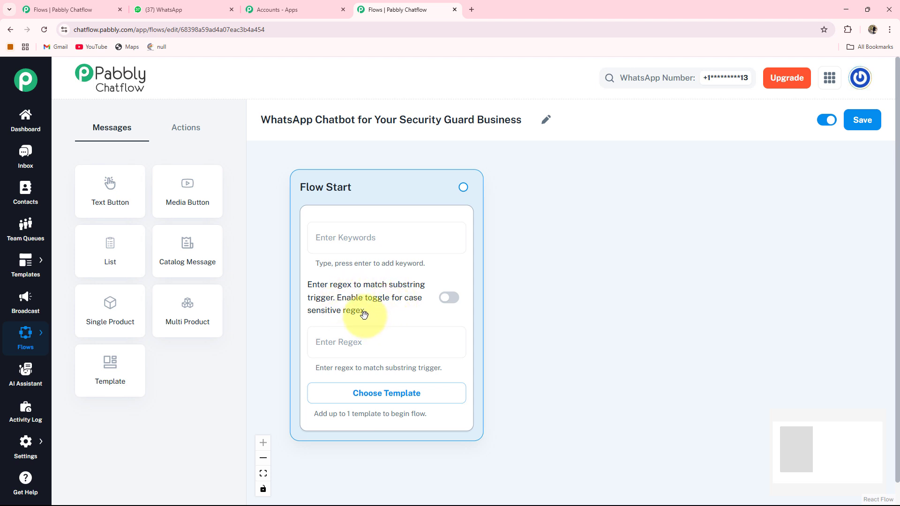
pyautogui.click(447, 306)
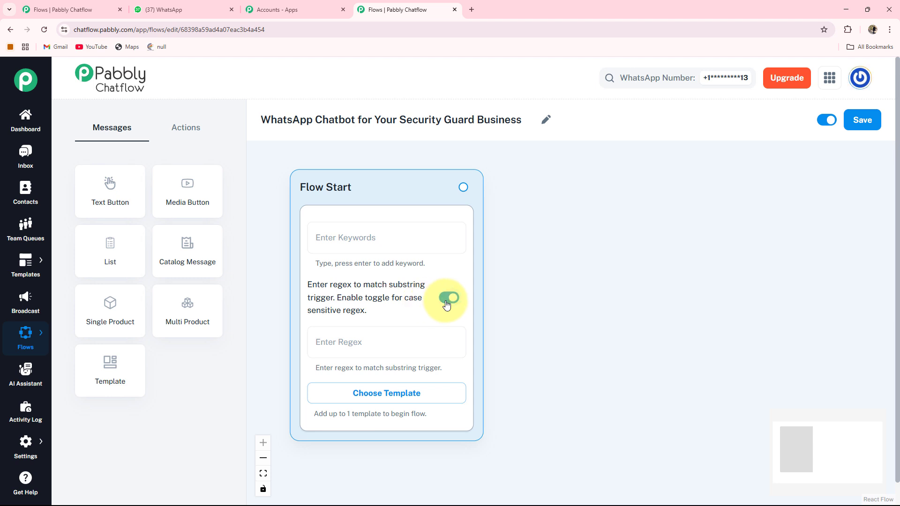
pyautogui.click(447, 305)
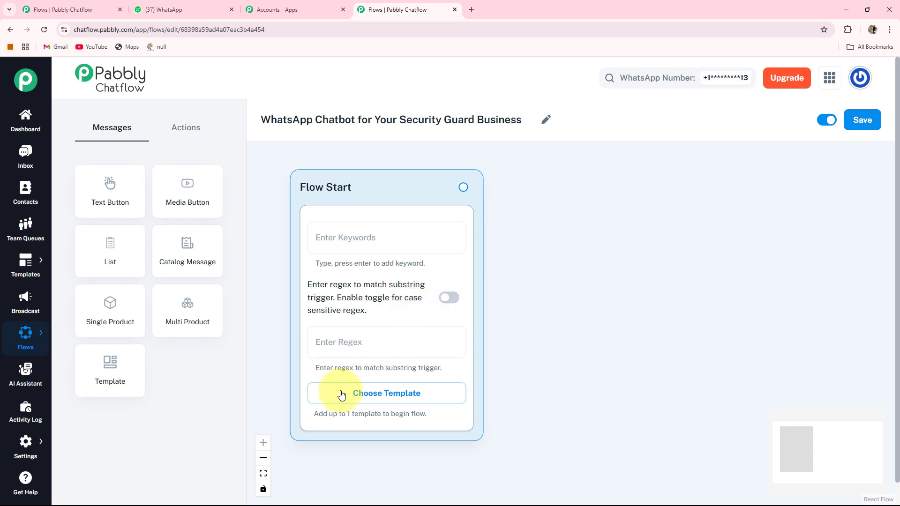
pyautogui.click(410, 397)
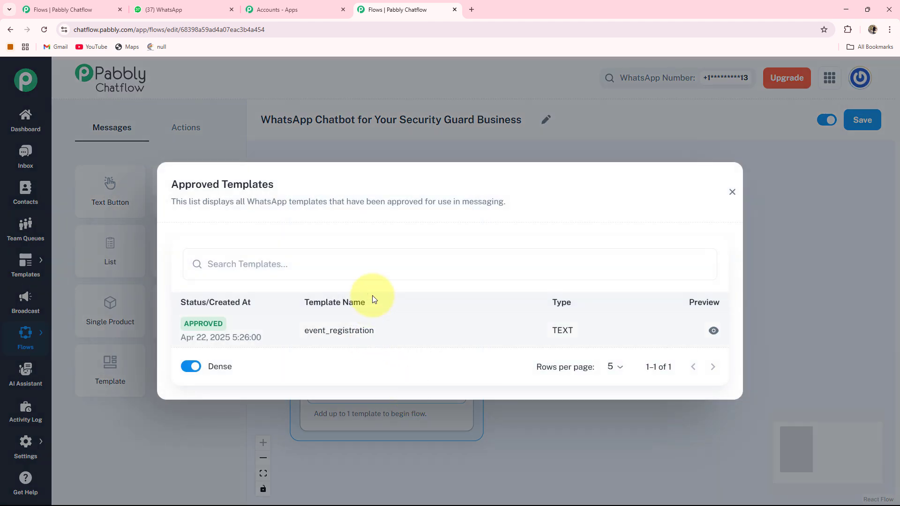
pyautogui.click(731, 192)
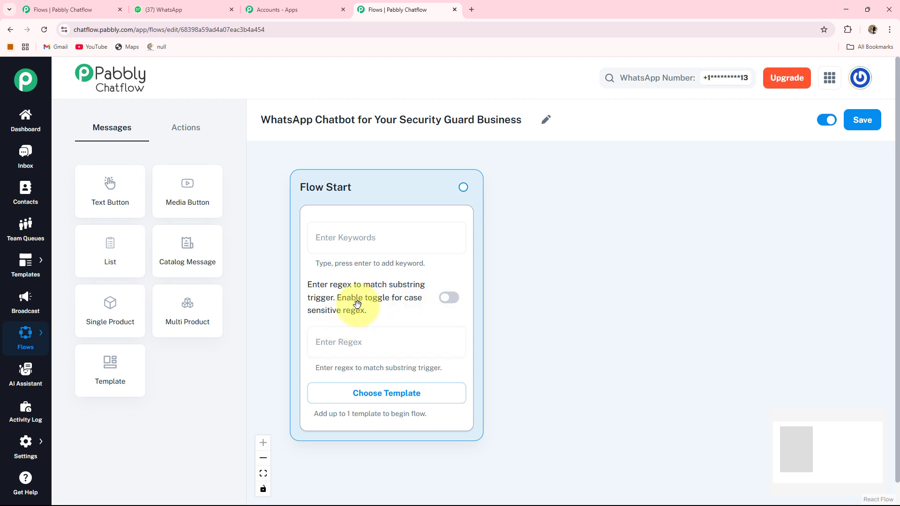
# Step: Set the Flow Start regex to [\s\S]+ and add a Text Button message step
pyautogui.click(374, 342)
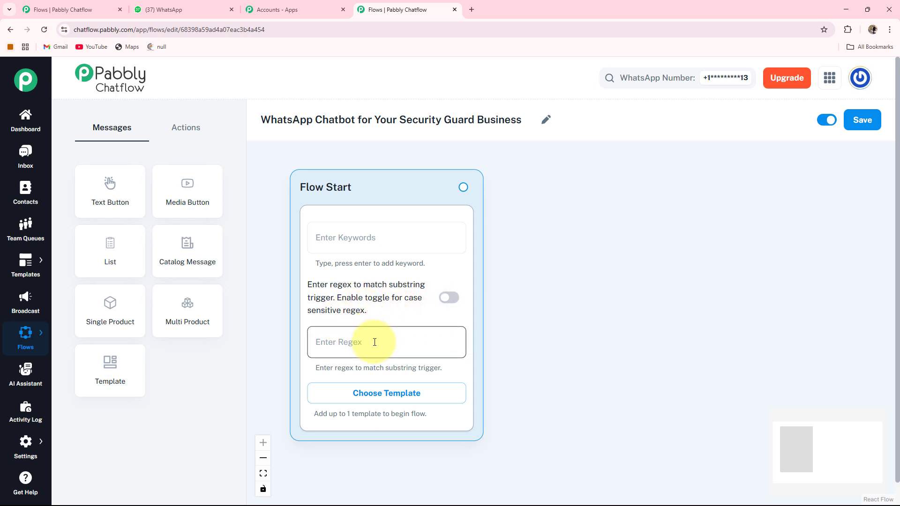
pyautogui.write('[\\s\\S]+')
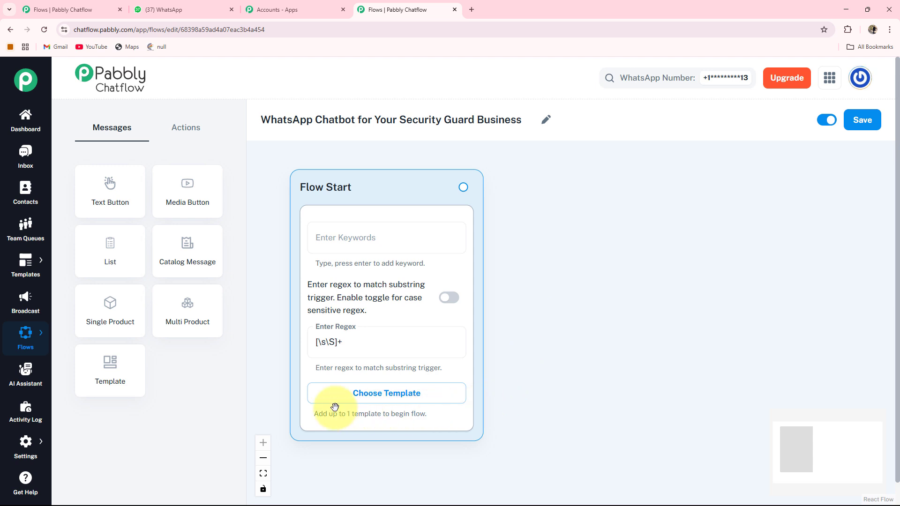
pyautogui.click(118, 205)
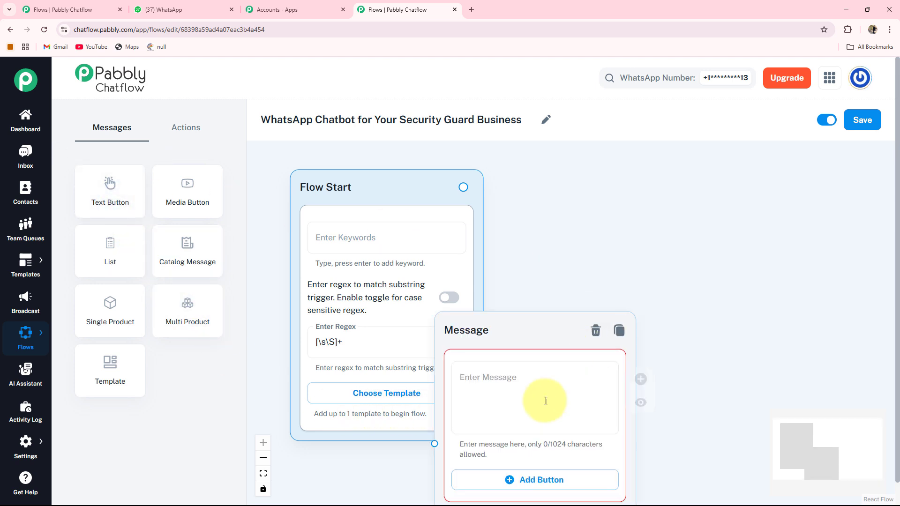
# Step: Place the message step beside Flow Start and paste the security services welcome text
pyautogui.moveTo(476, 337); pyautogui.dragTo(568, 200)
pyautogui.moveTo(766, 268); pyautogui.dragTo(699, 263)
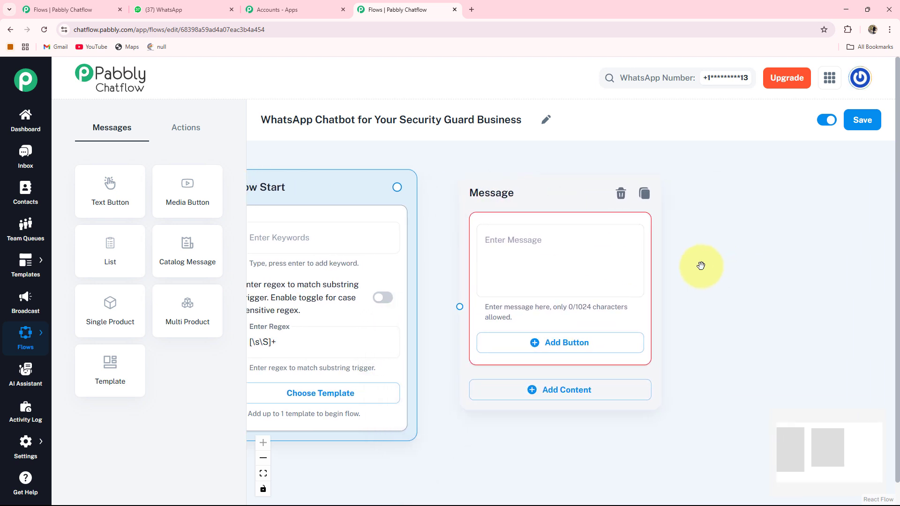
pyautogui.click(496, 244)
pyautogui.hotkey('ctrl', 'v')
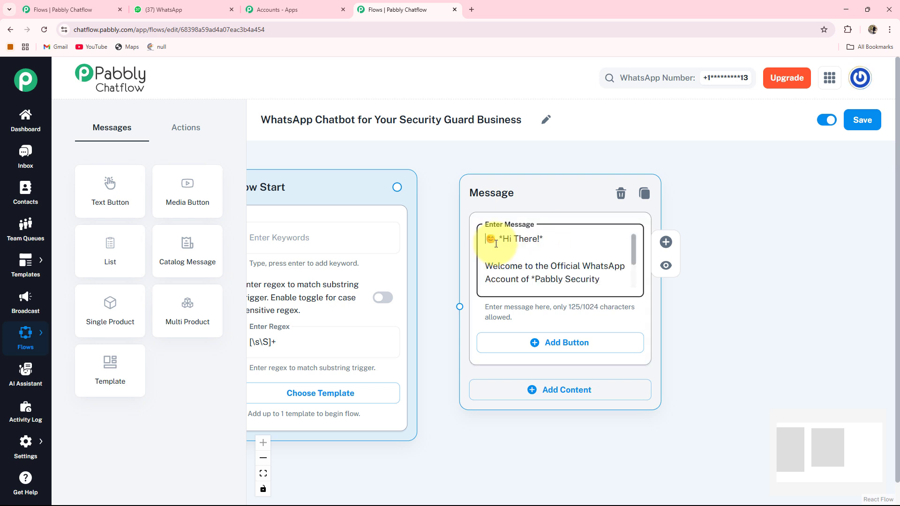
pyautogui.press('Down')
pyautogui.press('Down')
pyautogui.press('Down')
pyautogui.press('Down')
pyautogui.press('Down')
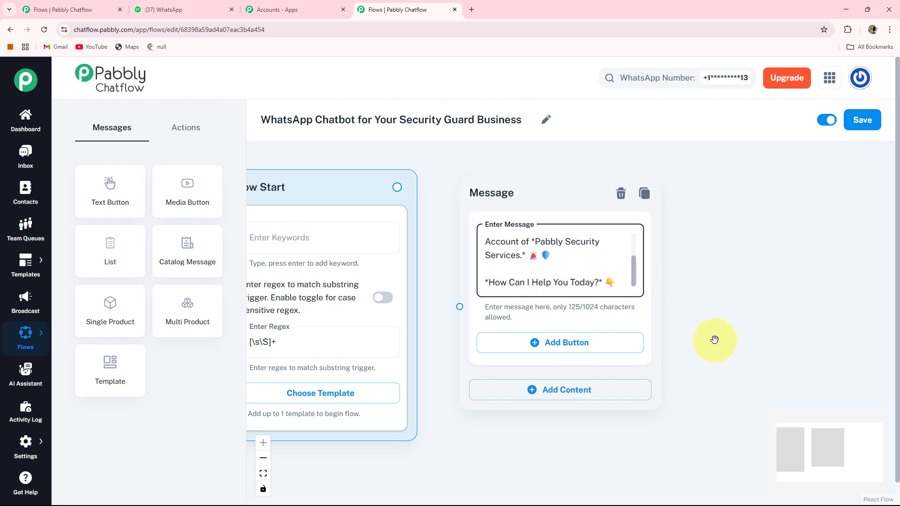
# Step: Add a first reply button labelled Guard Deployment
pyautogui.moveTo(714, 340); pyautogui.dragTo(651, 298)
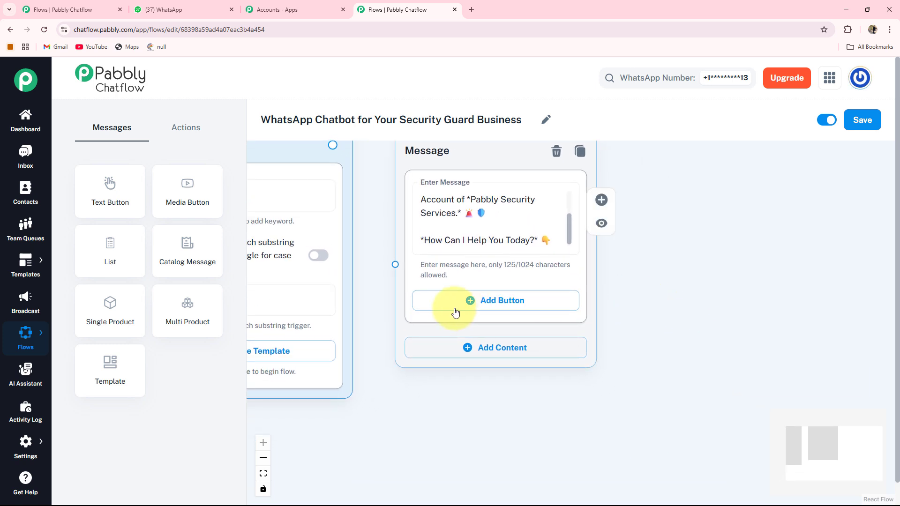
pyautogui.click(495, 309)
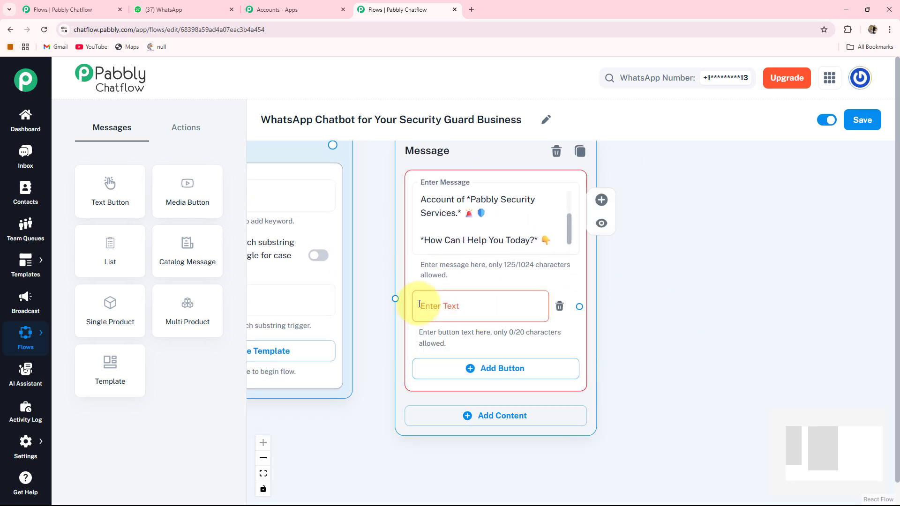
pyautogui.click(457, 317)
pyautogui.write('Guard Deployment 💂')
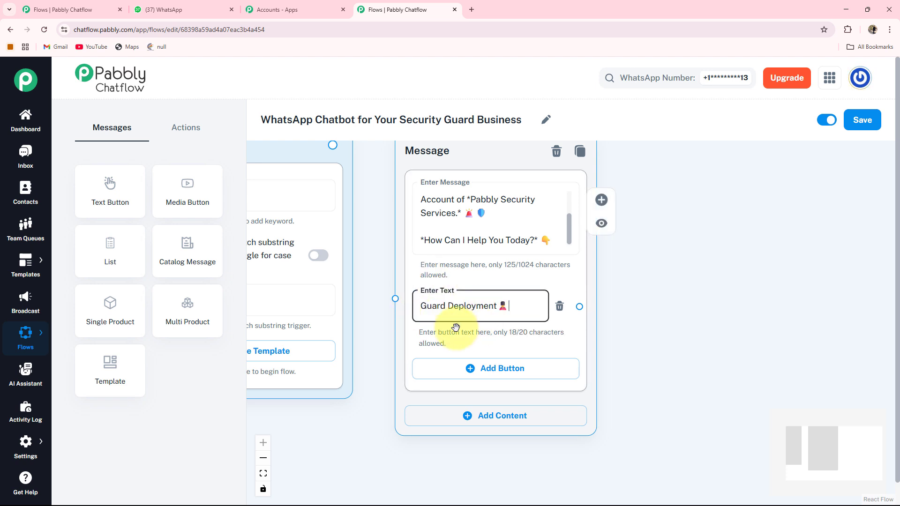
# Step: Add reply buttons 'Report an Incident 🚨' and 'Contact Us📞' to the welcome message
pyautogui.click(476, 369)
pyautogui.click(476, 372)
pyautogui.write('Report an Incident 🚨')
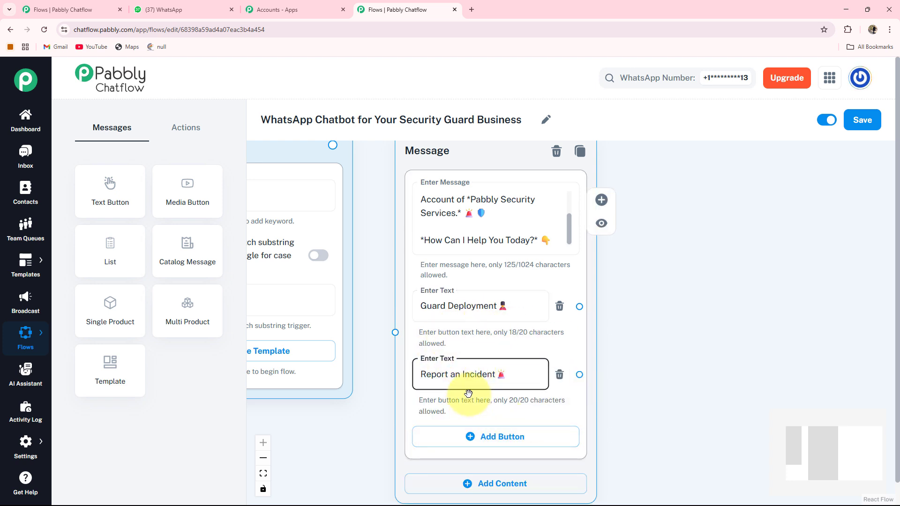
pyautogui.scroll(-2, 516, 393)
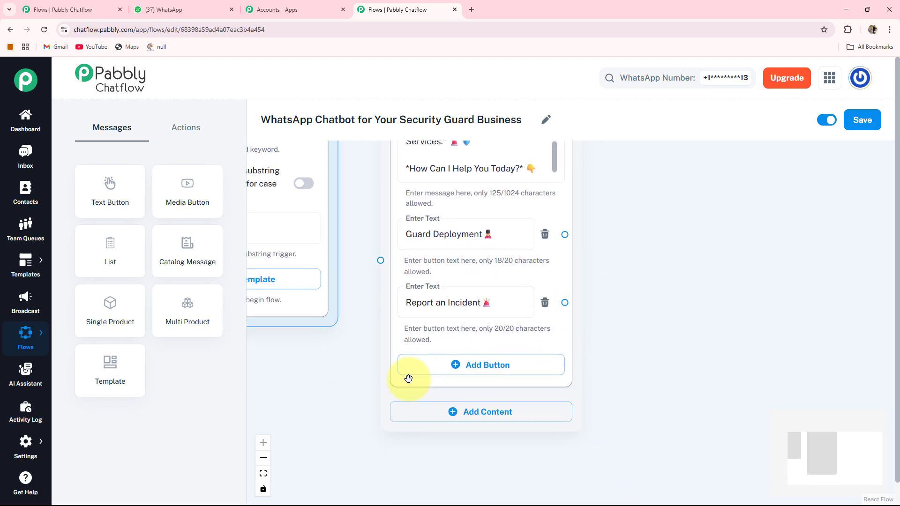
pyautogui.click(480, 369)
pyautogui.click(478, 371)
pyautogui.write('Contact Us📞')
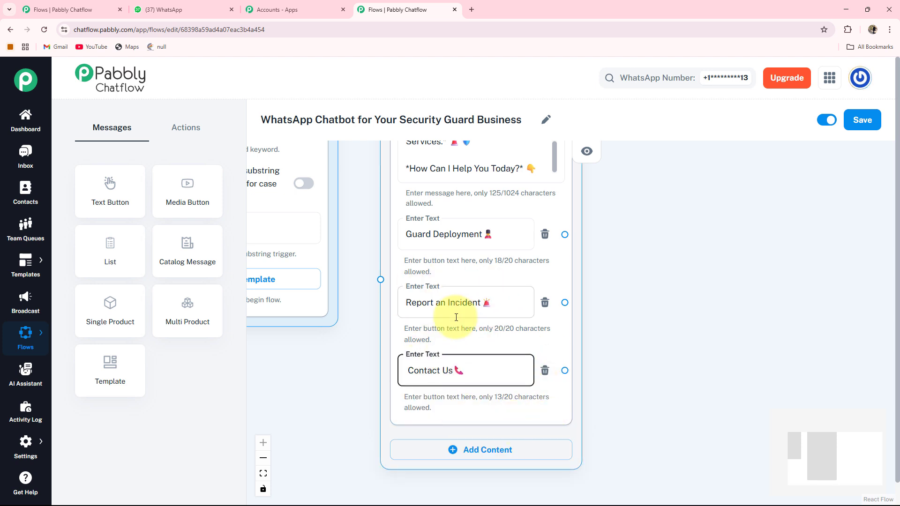
pyautogui.scroll(-1, 363, 287)
pyautogui.scroll(-2, 363, 288)
pyautogui.moveTo(338, 358); pyautogui.dragTo(408, 416)
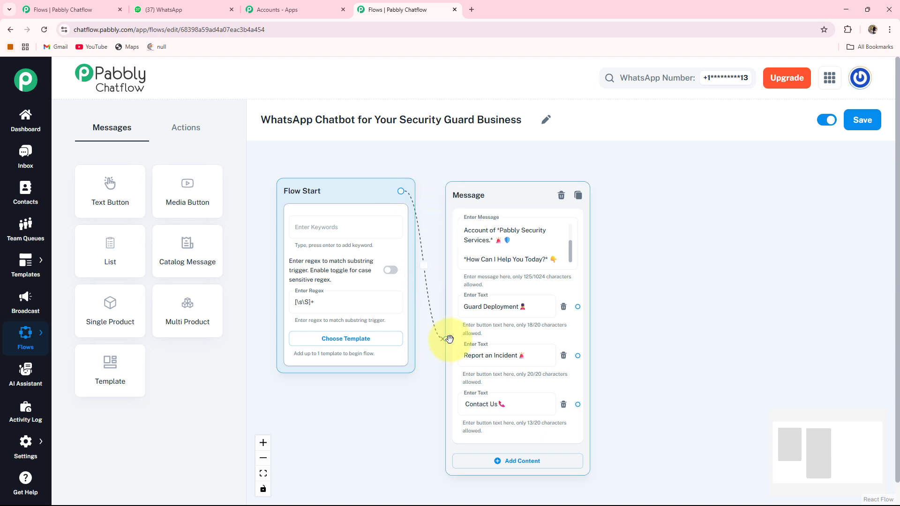
# Step: Link Flow Start's output to the welcome Message node and show the Actions step list
pyautogui.moveTo(449, 338); pyautogui.dragTo(447, 338)
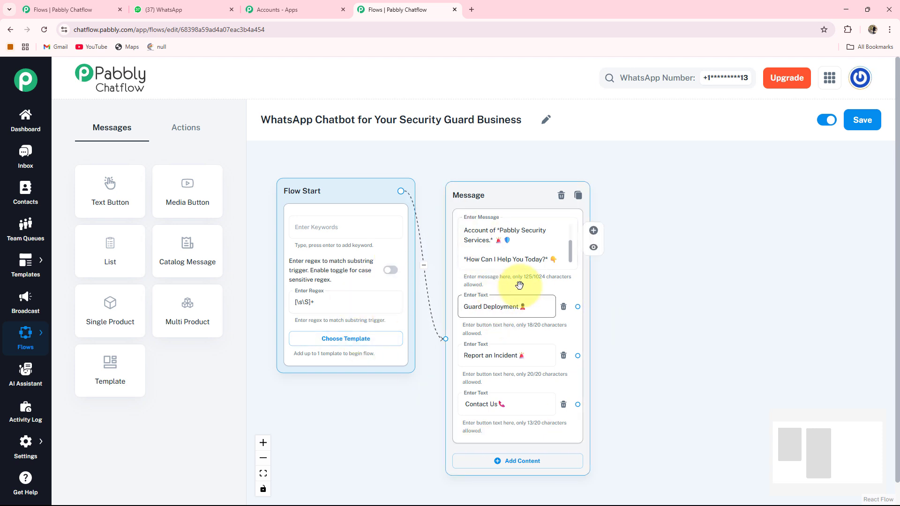
pyautogui.moveTo(662, 356); pyautogui.dragTo(566, 342)
pyautogui.scroll(2, 563, 341)
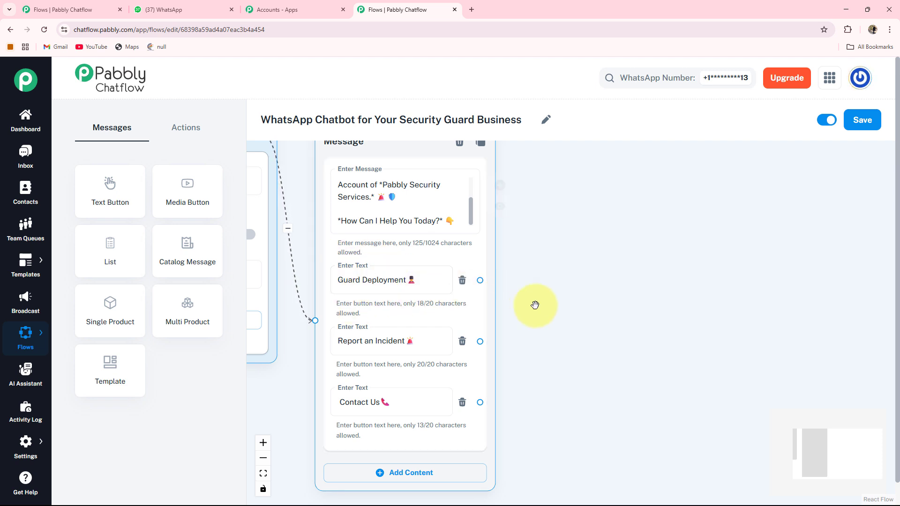
pyautogui.moveTo(577, 353); pyautogui.dragTo(516, 347)
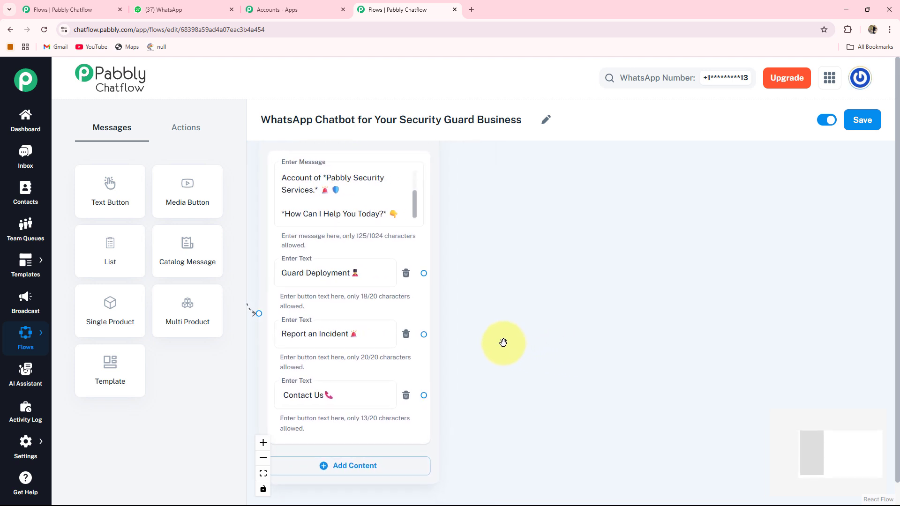
pyautogui.click(180, 127)
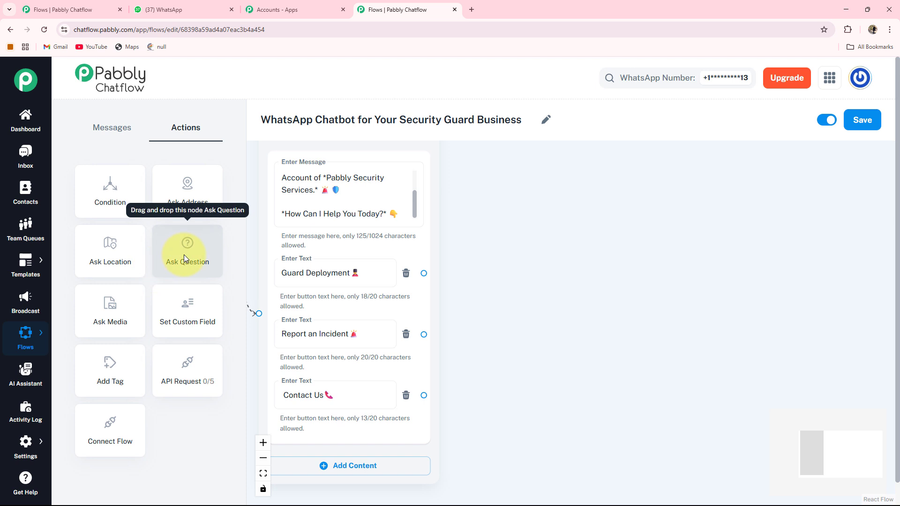
# Step: Add a Question step beside the message that asks for the deployment address
pyautogui.moveTo(183, 254); pyautogui.dragTo(576, 173)
pyautogui.moveTo(764, 238); pyautogui.dragTo(681, 250)
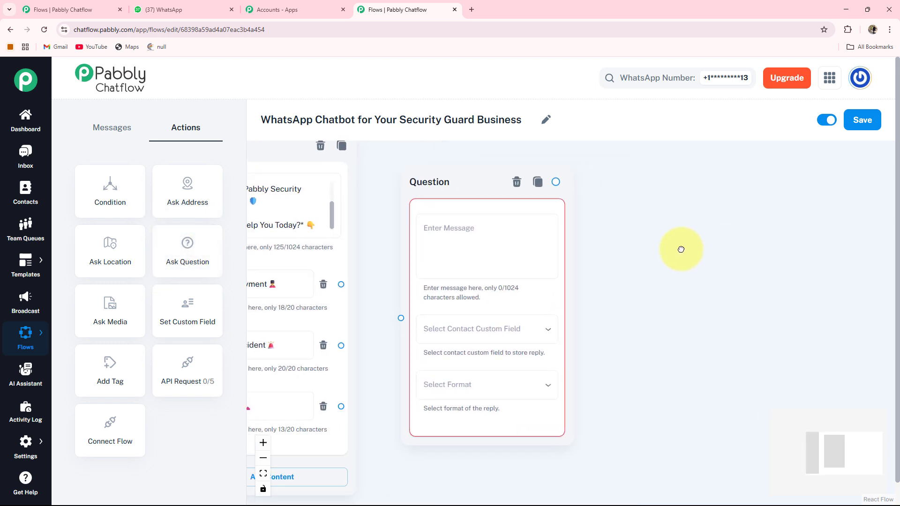
pyautogui.click(425, 227)
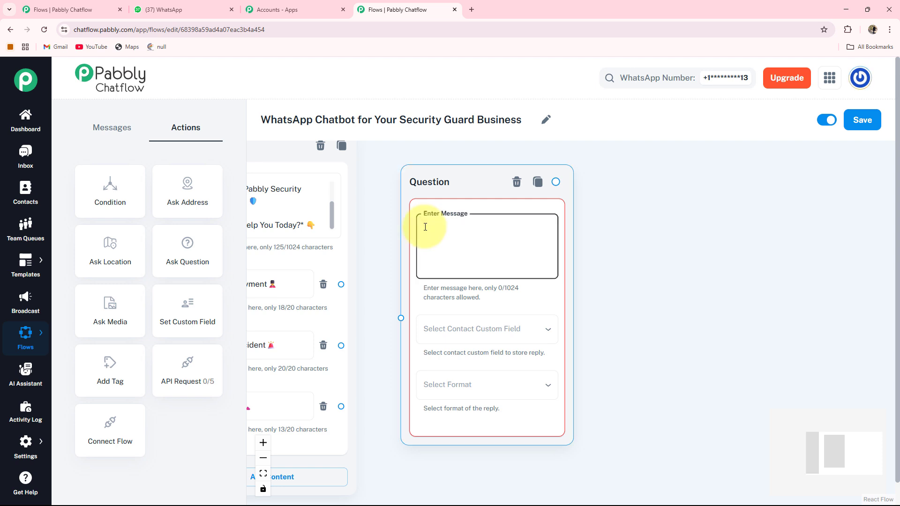
pyautogui.write('📍 *Please Share Address for Deployment.*')
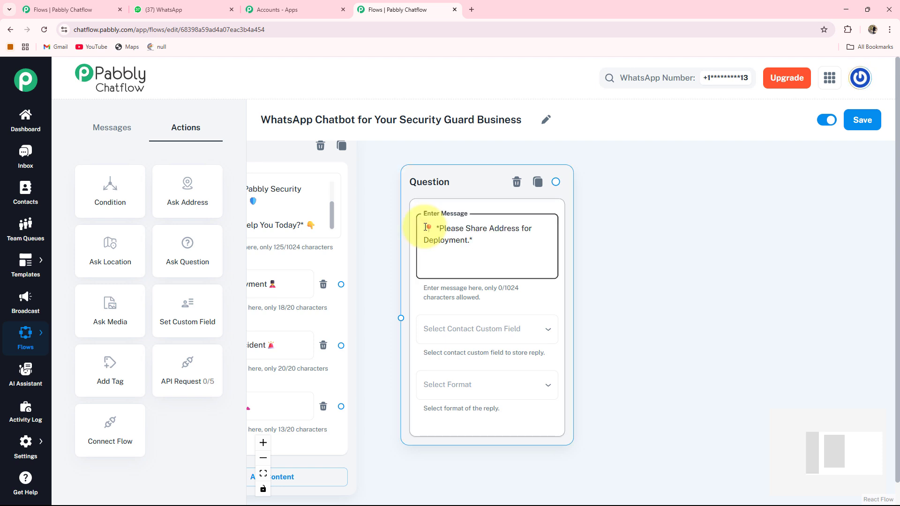
# Step: Save the question's reply to the Address custom field in Text format
pyautogui.moveTo(629, 350); pyautogui.dragTo(608, 338)
pyautogui.click(454, 324)
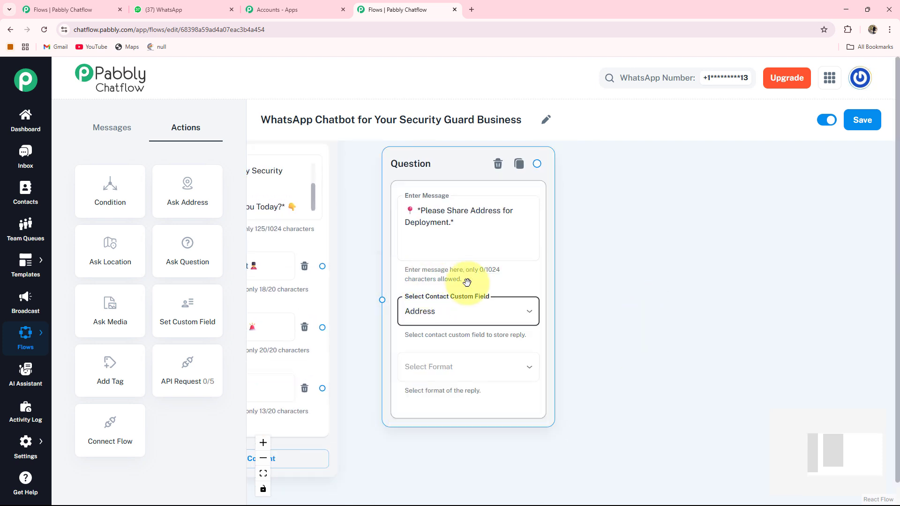
pyautogui.click(418, 353)
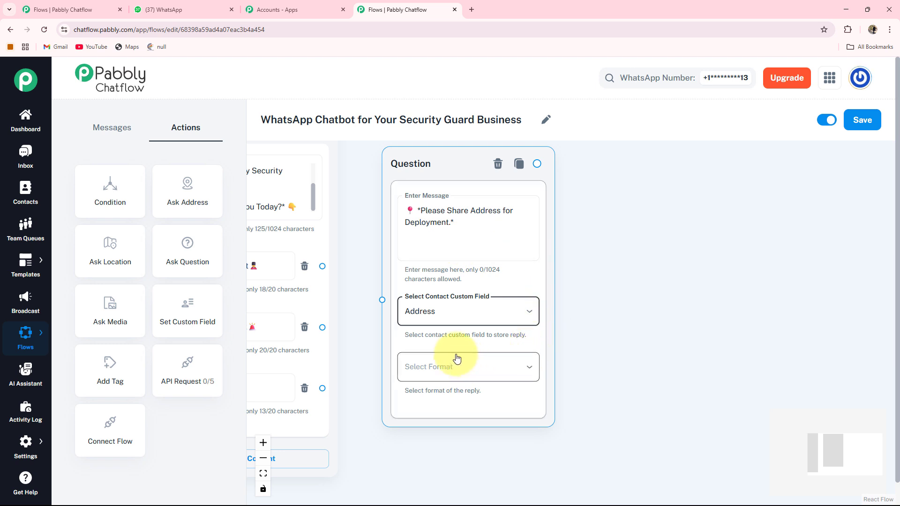
pyautogui.click(478, 368)
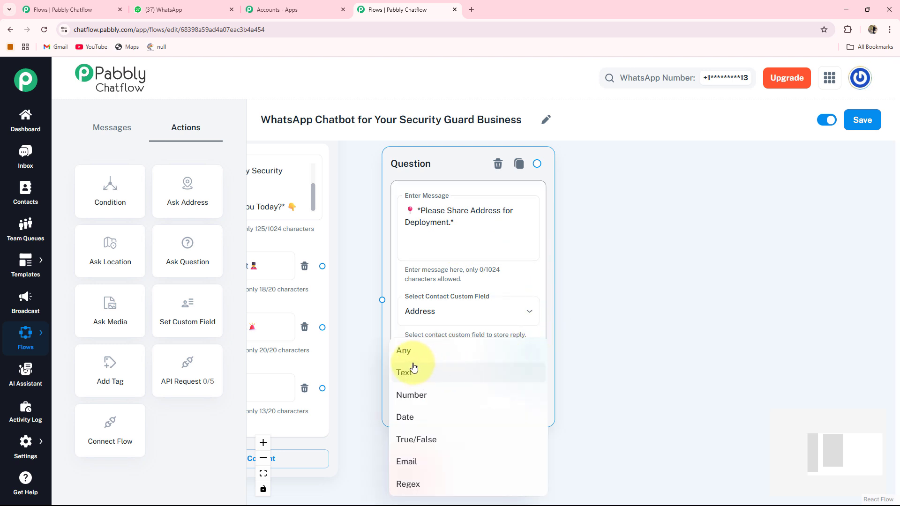
pyautogui.click(407, 375)
pyautogui.scroll(-1, 438, 347)
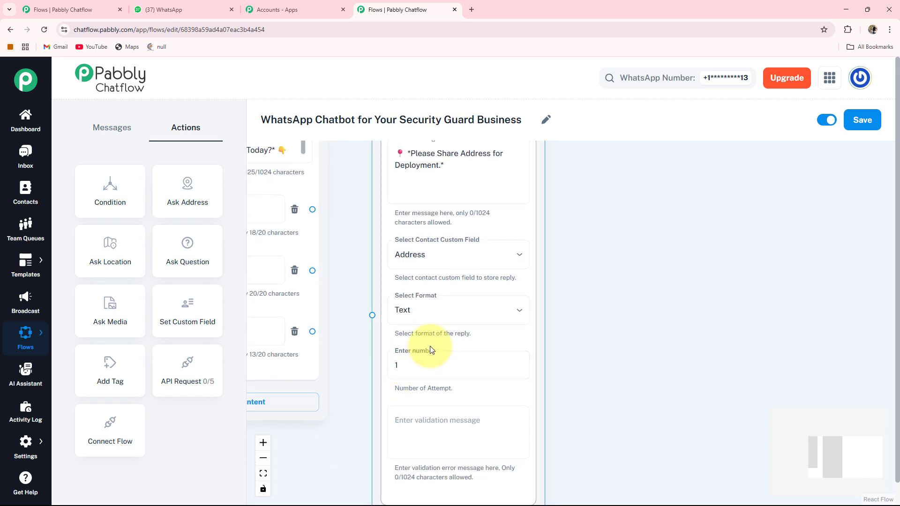
pyautogui.scroll(-2, 527, 380)
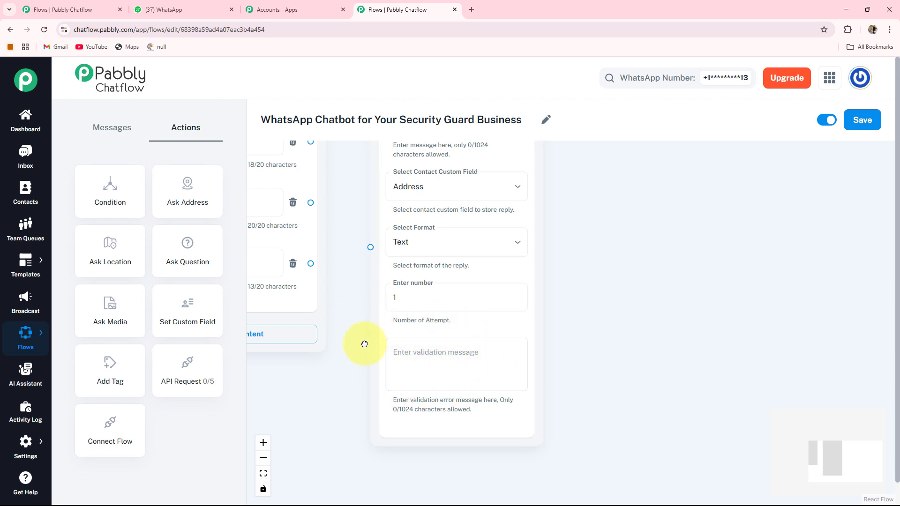
# Step: Connect the Guard Deployment button to the deployment-address Question step
pyautogui.moveTo(344, 298); pyautogui.dragTo(433, 423)
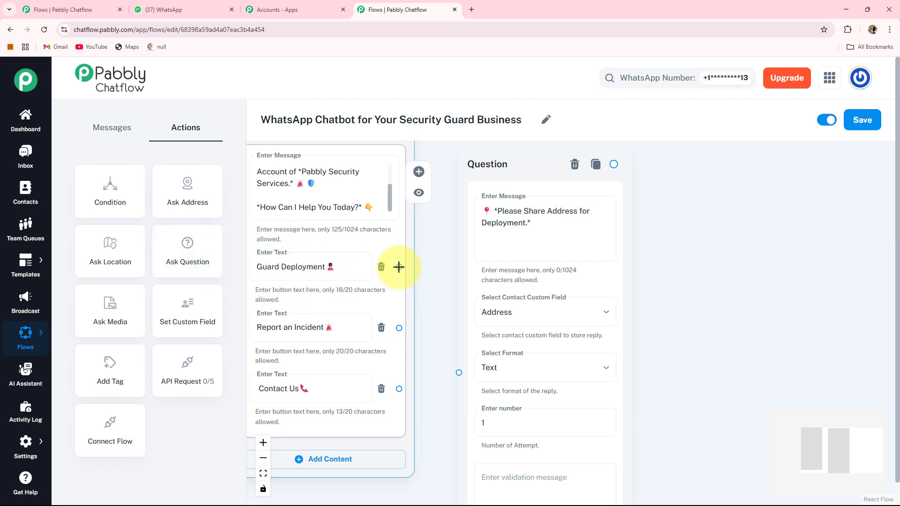
pyautogui.moveTo(399, 267); pyautogui.dragTo(438, 314)
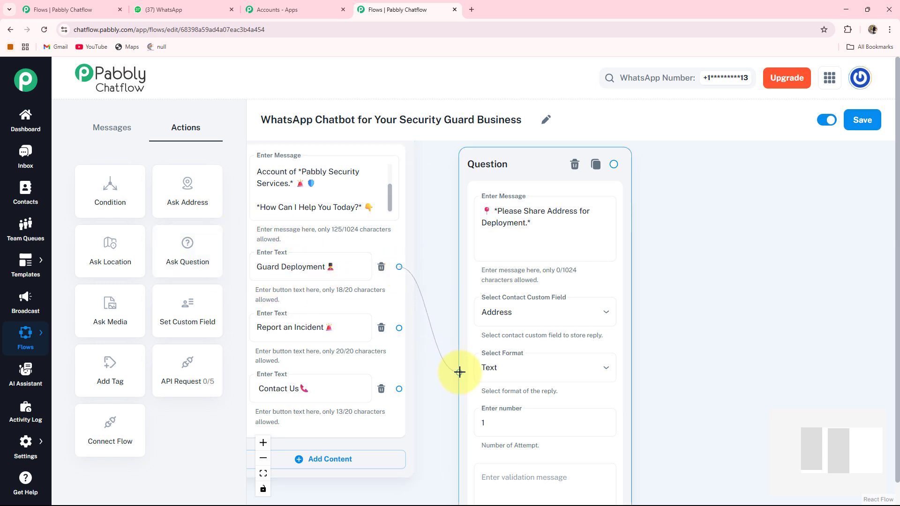
pyautogui.moveTo(460, 372); pyautogui.dragTo(466, 357)
pyautogui.moveTo(683, 344); pyautogui.dragTo(588, 332)
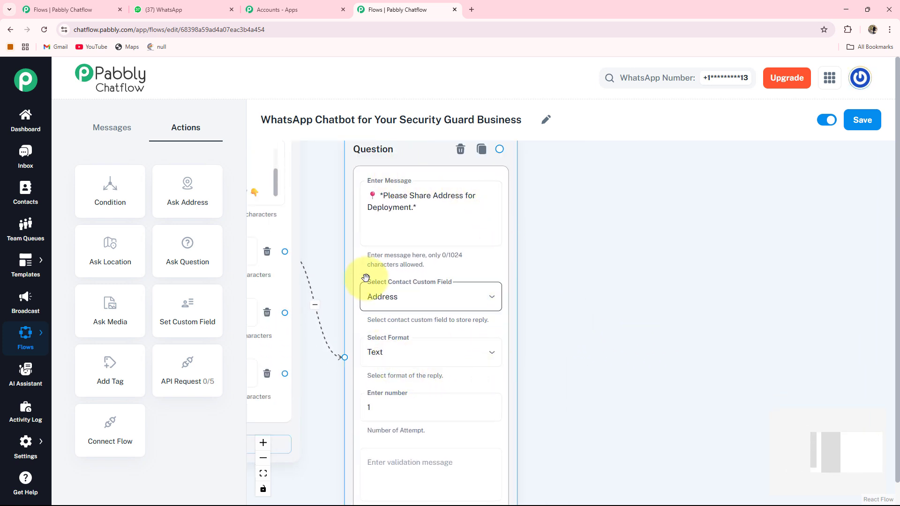
pyautogui.click(570, 308)
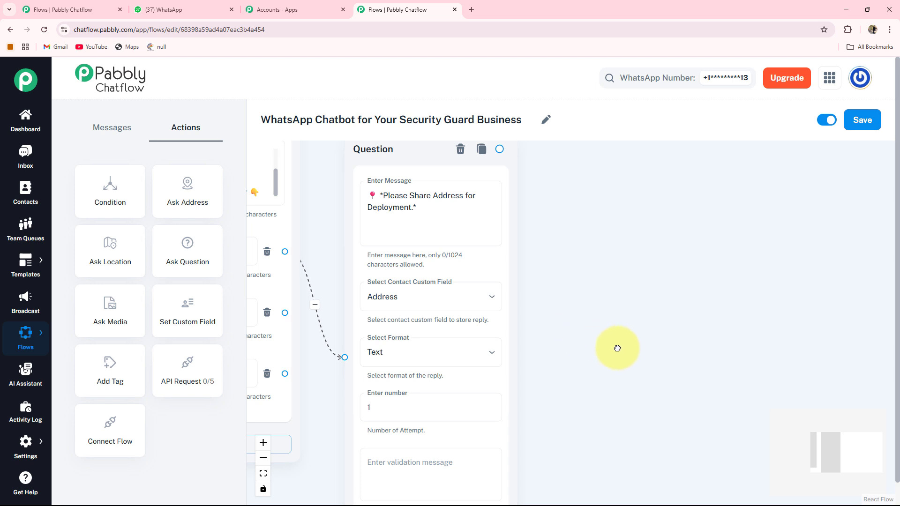
pyautogui.moveTo(618, 348); pyautogui.dragTo(563, 348)
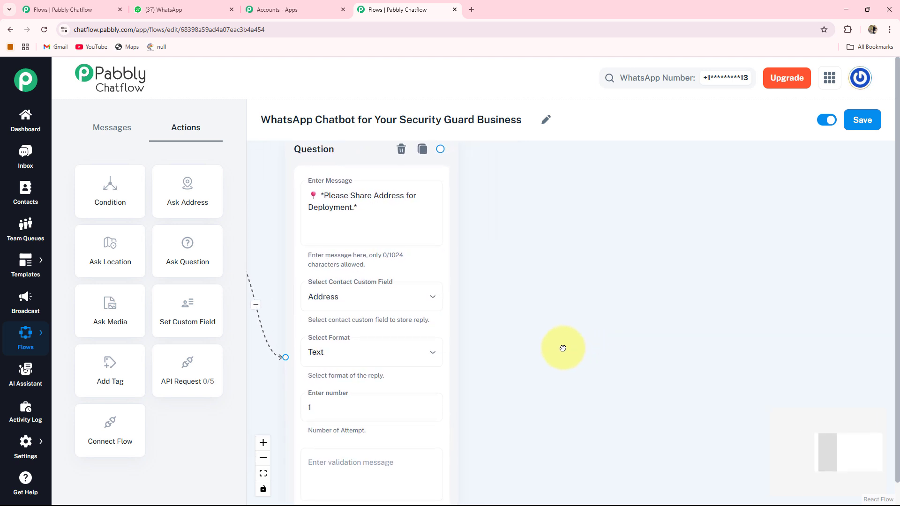
# Step: Add a Text + Button message after the address question with the 'Choose Time Slot:' prompt
pyautogui.click(437, 148)
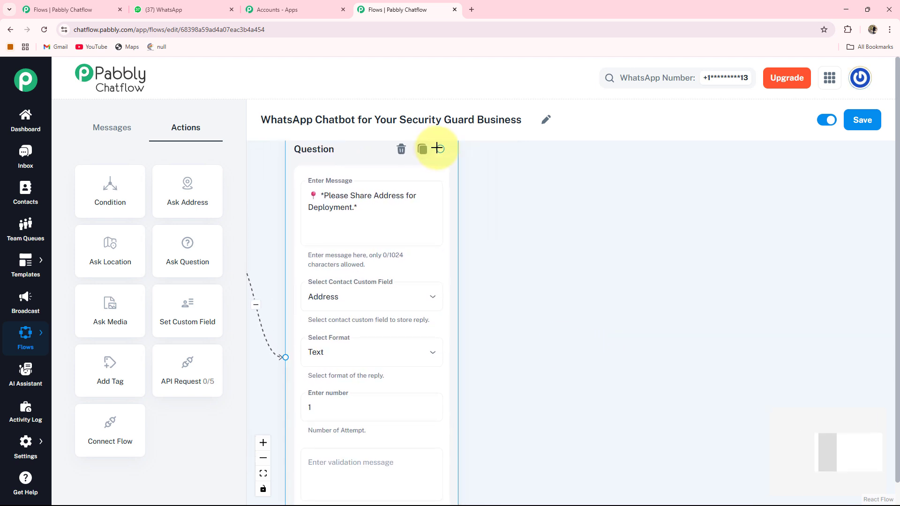
pyautogui.moveTo(438, 148); pyautogui.dragTo(502, 296)
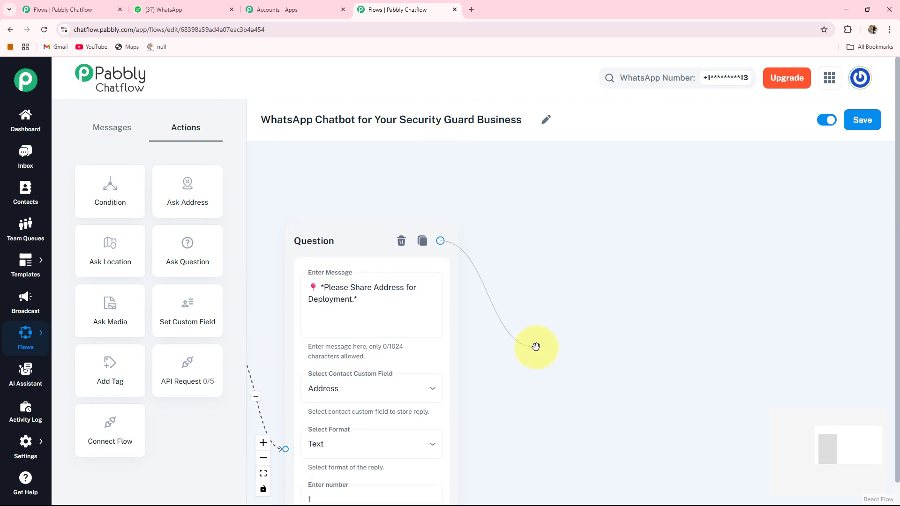
pyautogui.moveTo(535, 347); pyautogui.dragTo(502, 350)
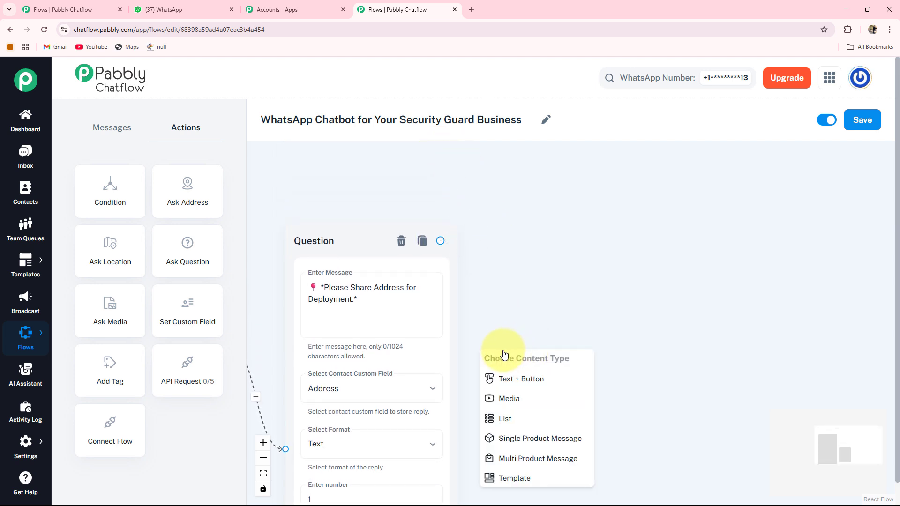
pyautogui.click(518, 378)
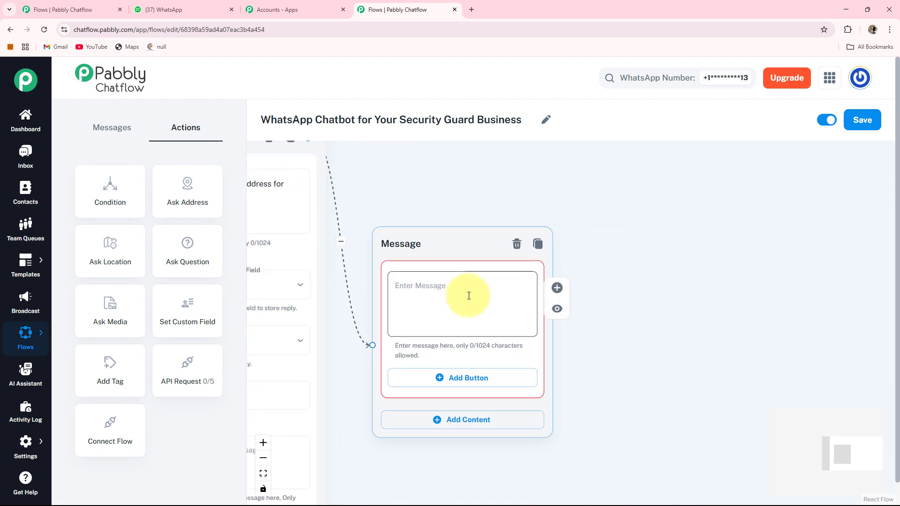
pyautogui.click(451, 293)
pyautogui.write('*Choose Time Slot:* ⏰')
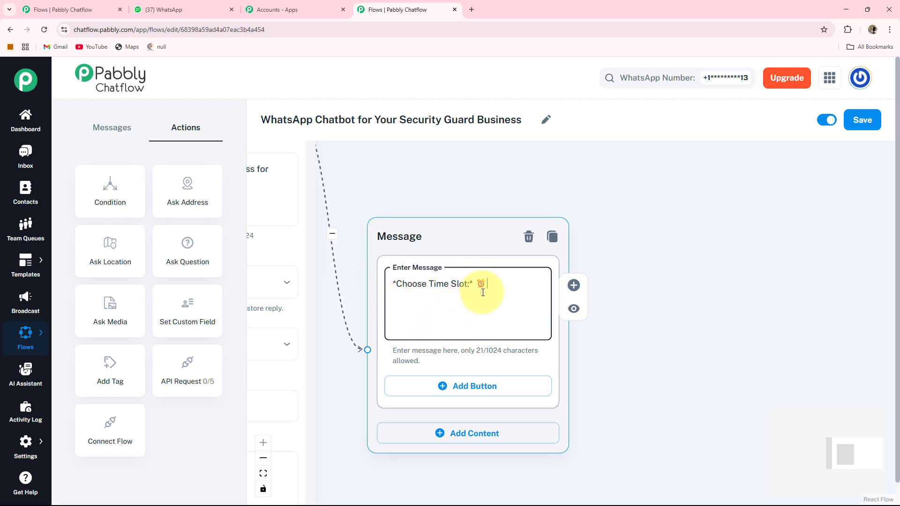
pyautogui.moveTo(605, 368); pyautogui.dragTo(586, 286)
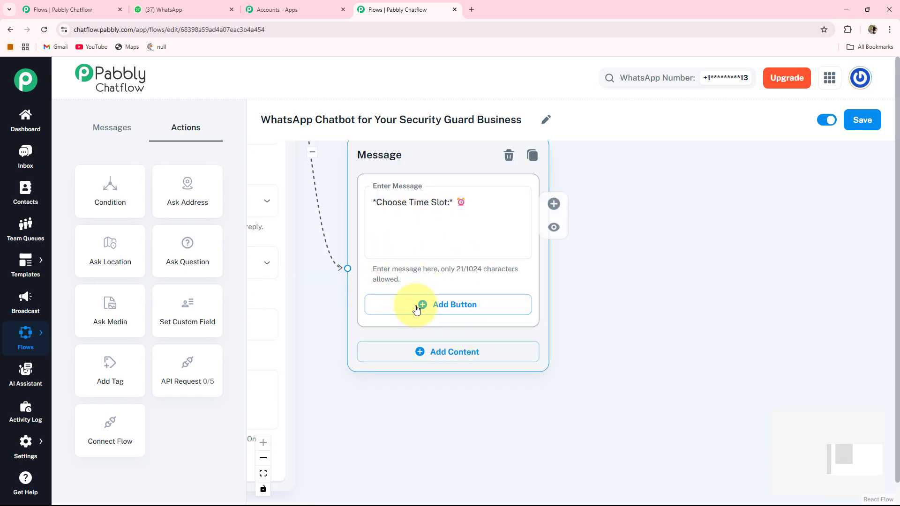
# Step: Add three buttons labelled 8:00 AM-02:00 PM, 2:00 PM-08:00 PM and 8:00 PM-02:00 AM
pyautogui.click(441, 308)
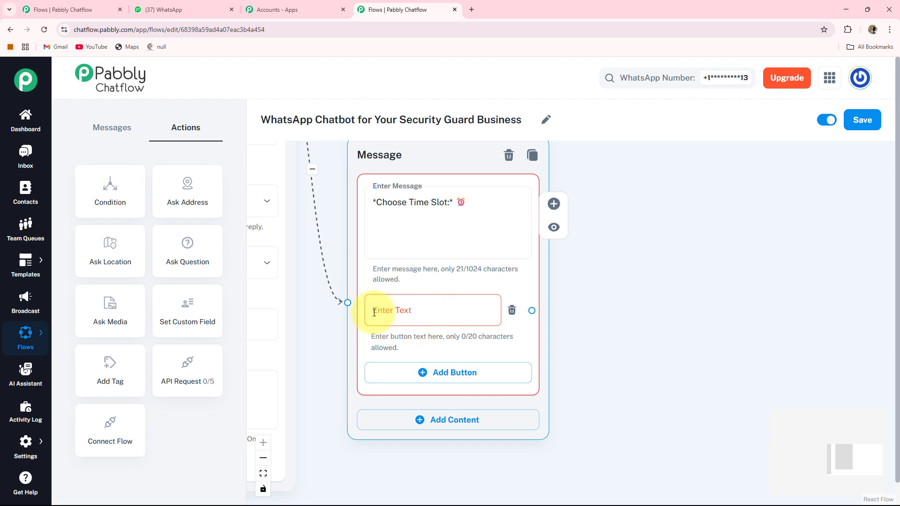
pyautogui.click(413, 312)
pyautogui.write('8:00 AM - 02:00 PM😊')
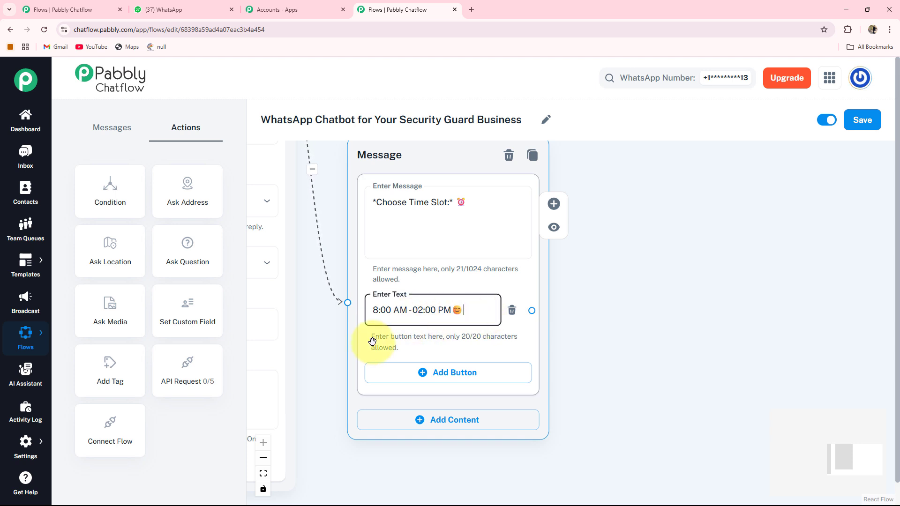
pyautogui.click(430, 379)
pyautogui.click(428, 373)
pyautogui.write('2:00 PM - 08:00 PM😊')
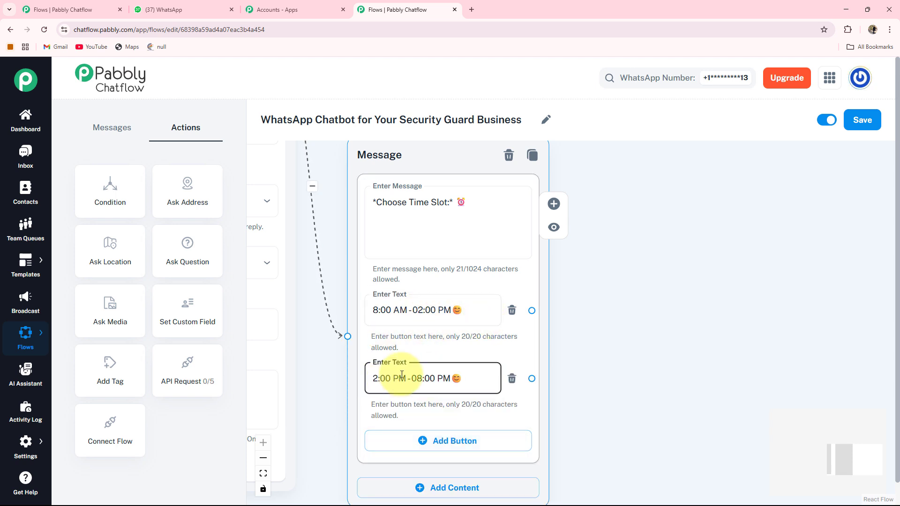
pyautogui.moveTo(599, 423); pyautogui.dragTo(603, 357)
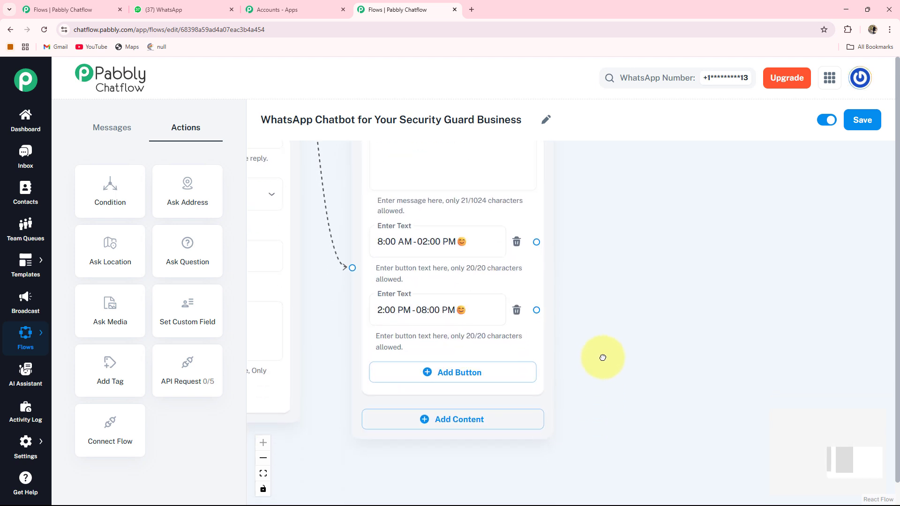
pyautogui.click(451, 372)
pyautogui.click(442, 373)
pyautogui.write('8:00 PM - 02:00 AM😊')
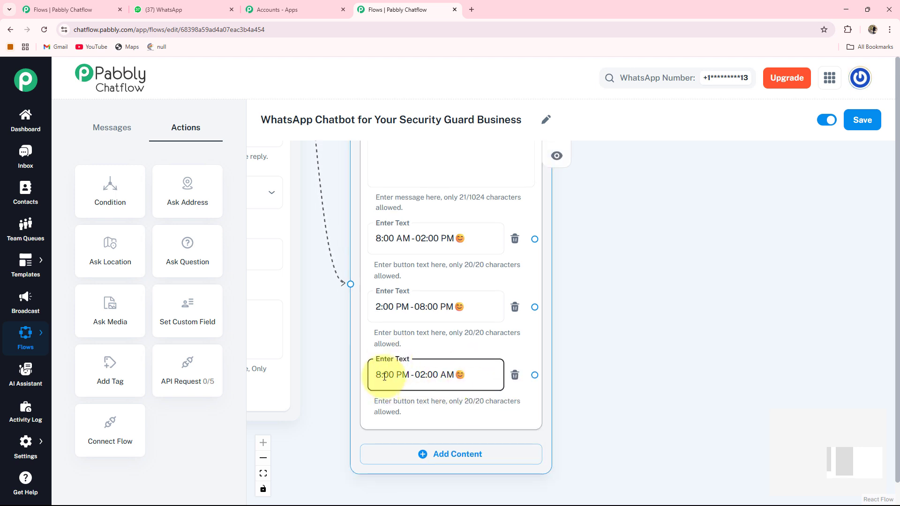
pyautogui.scroll(-1, 448, 384)
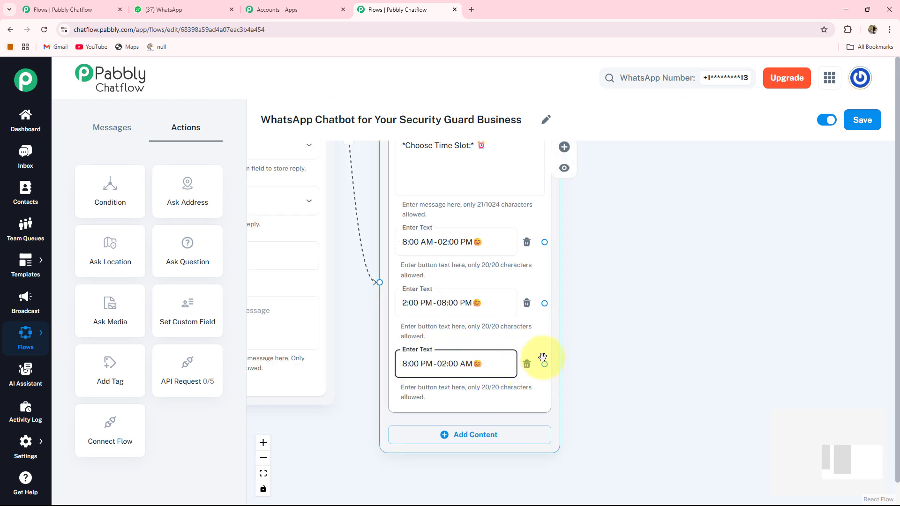
pyautogui.scroll(1, 541, 357)
pyautogui.click(612, 350)
pyautogui.scroll(-2, 584, 352)
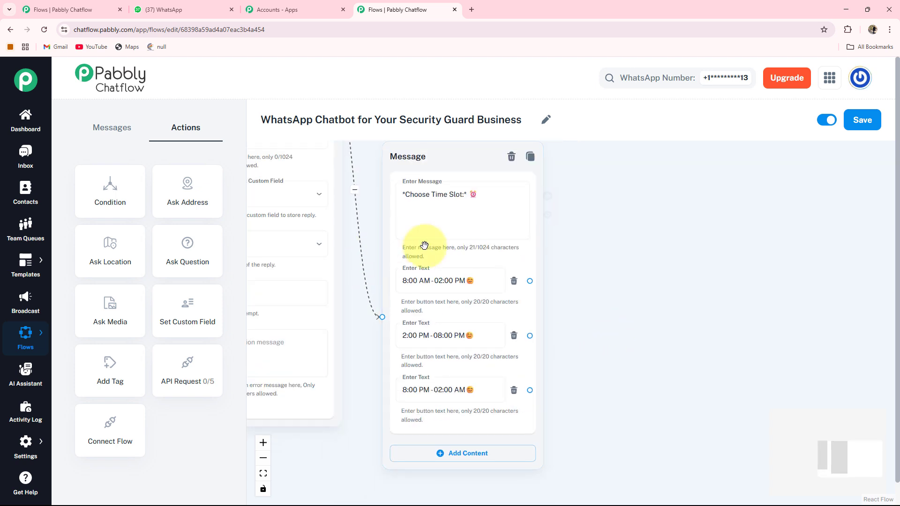
pyautogui.click(418, 243)
# Step: Place a Question step beside the time-slot message asking for the preferred booking date
pyautogui.moveTo(662, 342); pyautogui.dragTo(634, 326)
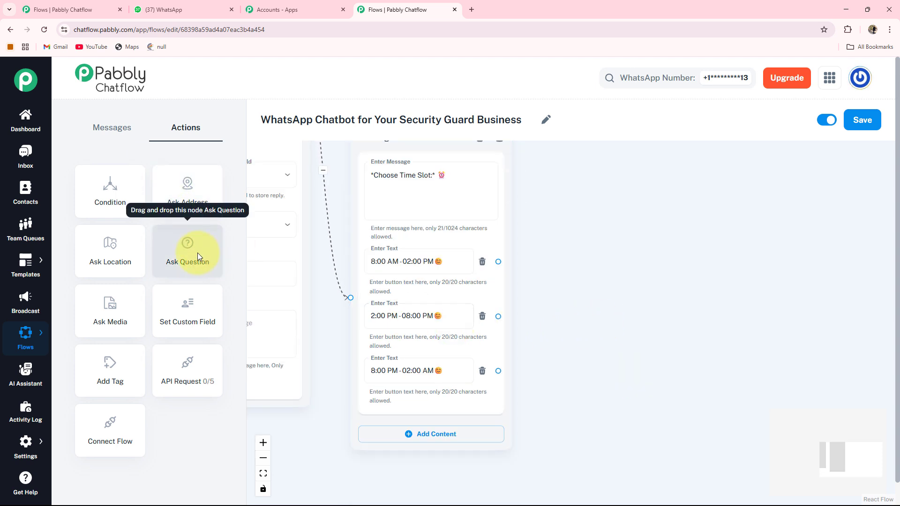
pyautogui.moveTo(198, 252); pyautogui.dragTo(481, 258)
pyautogui.scroll(-3, 534, 259)
pyautogui.moveTo(277, 224); pyautogui.dragTo(336, 249)
pyautogui.moveTo(255, 249); pyautogui.dragTo(716, 308)
pyautogui.scroll(5, 609, 267)
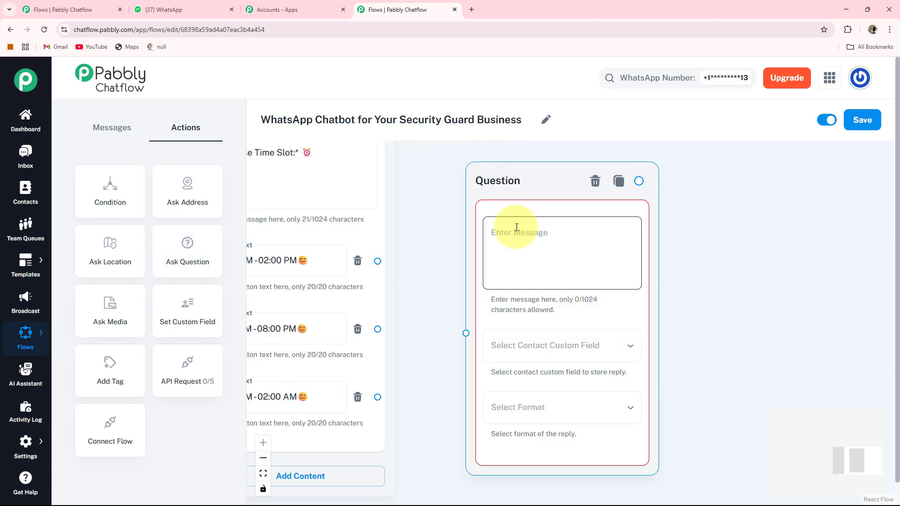
pyautogui.click(524, 278)
pyautogui.write('*Please Provide Preferred Date for Booking:* 📅')
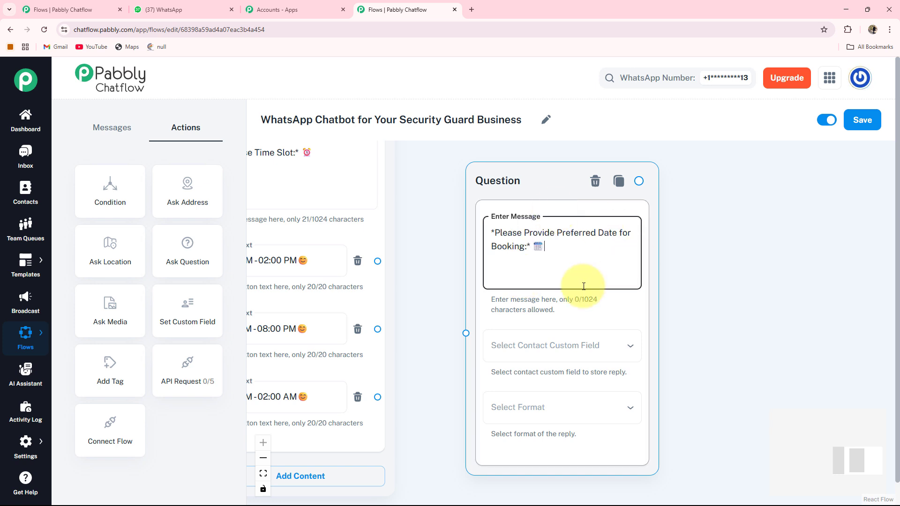
# Step: Store the date question's reply in the Date custom field with Date format
pyautogui.moveTo(703, 336); pyautogui.dragTo(689, 297)
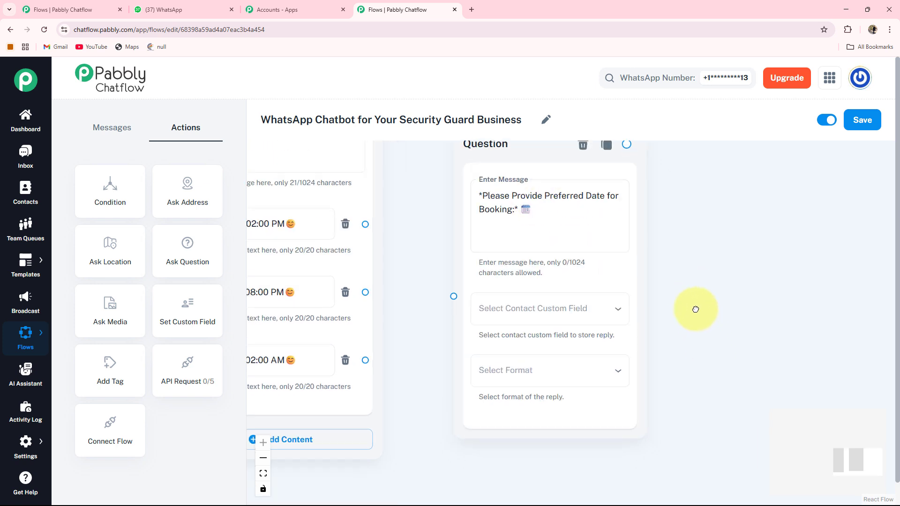
pyautogui.click(549, 311)
pyautogui.click(492, 404)
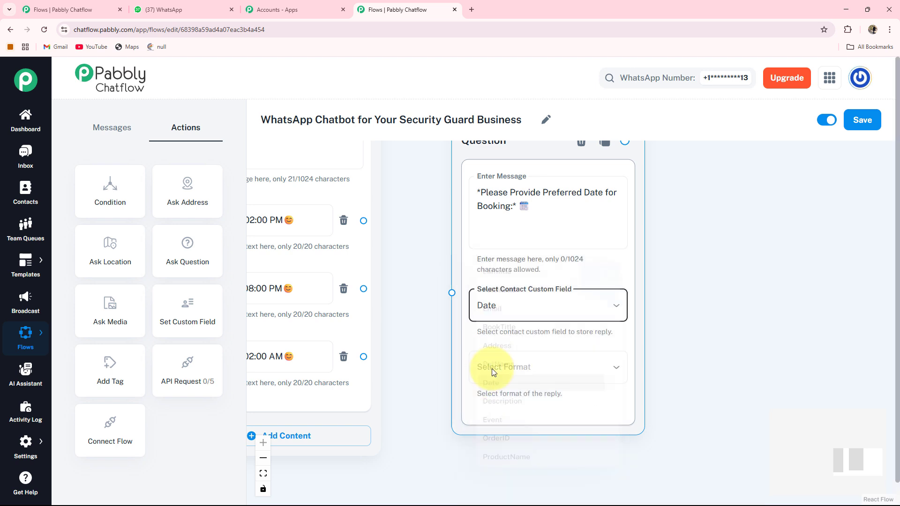
pyautogui.click(491, 368)
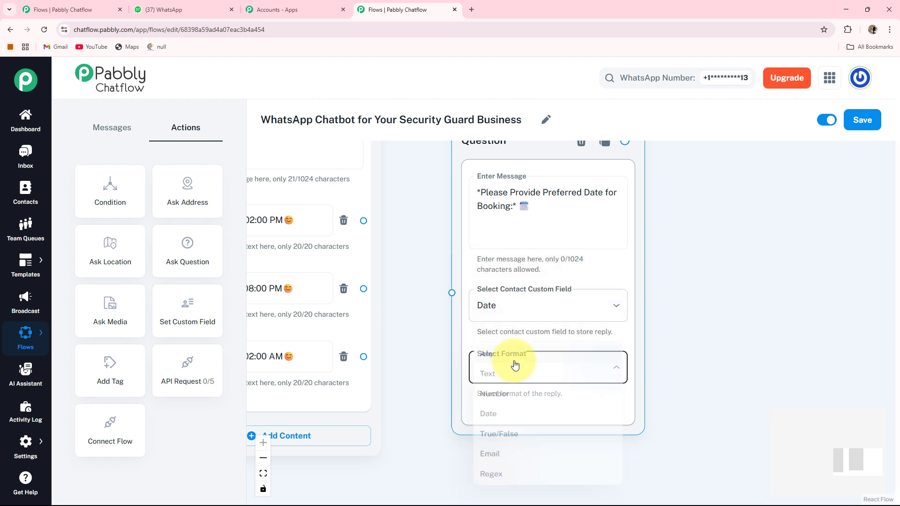
pyautogui.click(488, 418)
pyautogui.scroll(-1, 541, 405)
pyautogui.scroll(-2, 732, 390)
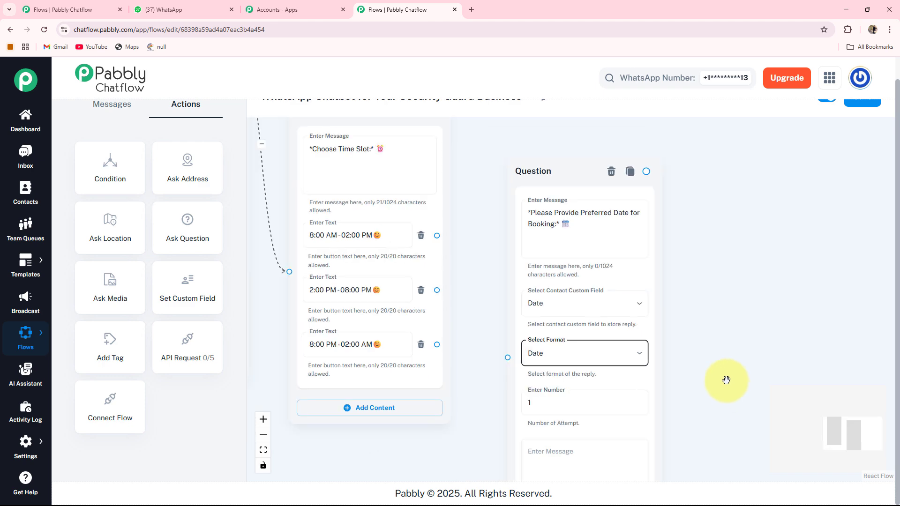
pyautogui.moveTo(727, 380); pyautogui.dragTo(682, 279)
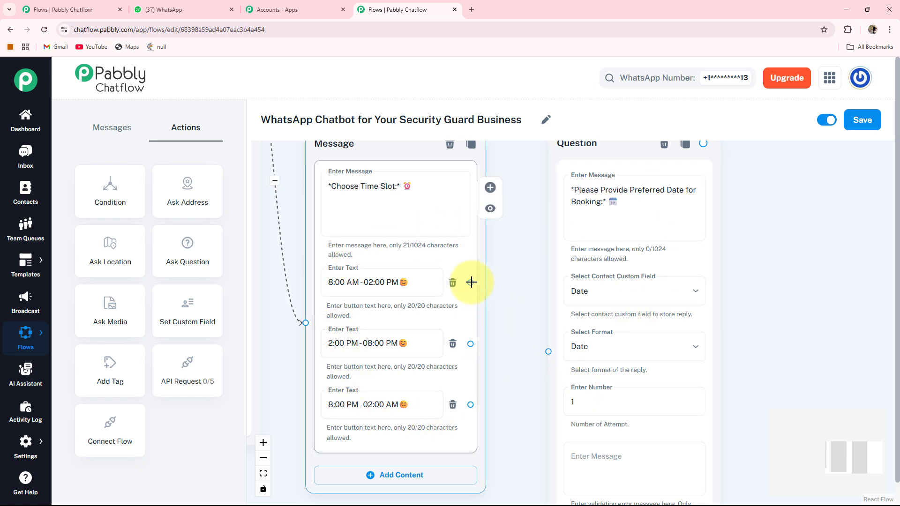
# Step: Link the 8:00 AM, 2:00 PM and 8:00 PM slot buttons to the booking-date question
pyautogui.moveTo(471, 283); pyautogui.dragTo(549, 351)
pyautogui.moveTo(470, 344); pyautogui.dragTo(548, 351)
pyautogui.moveTo(469, 404); pyautogui.dragTo(548, 352)
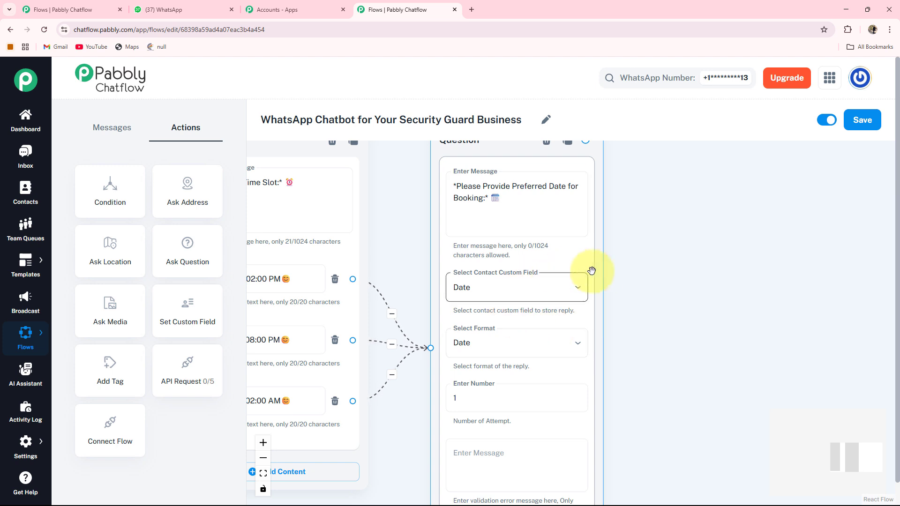
pyautogui.scroll(-2, 619, 268)
pyautogui.moveTo(699, 269); pyautogui.dragTo(565, 260)
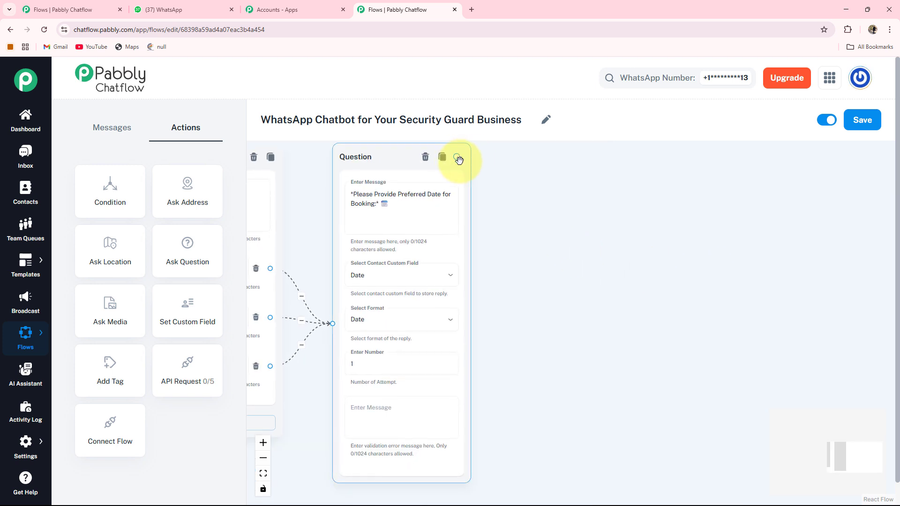
# Step: Add a Text + Button message after the date question with the booking-received thank-you text
pyautogui.moveTo(456, 156); pyautogui.dragTo(510, 203)
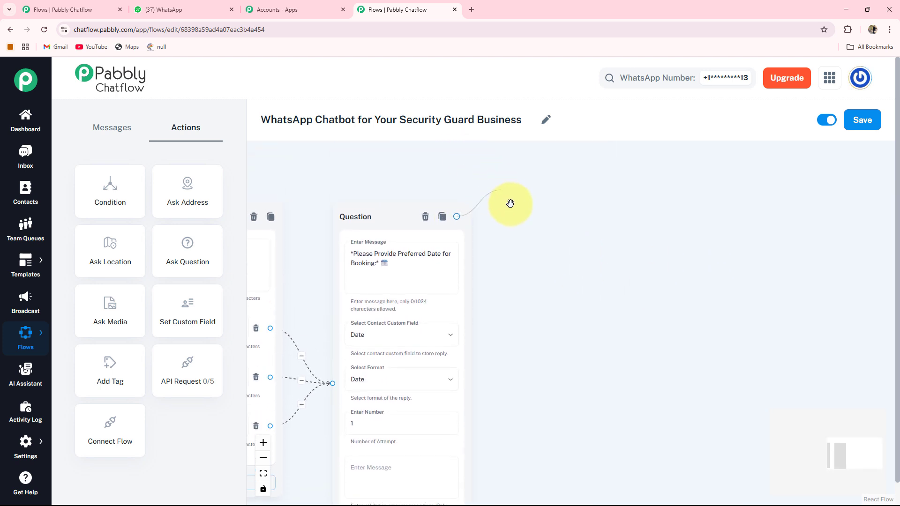
pyautogui.moveTo(535, 343); pyautogui.dragTo(509, 355)
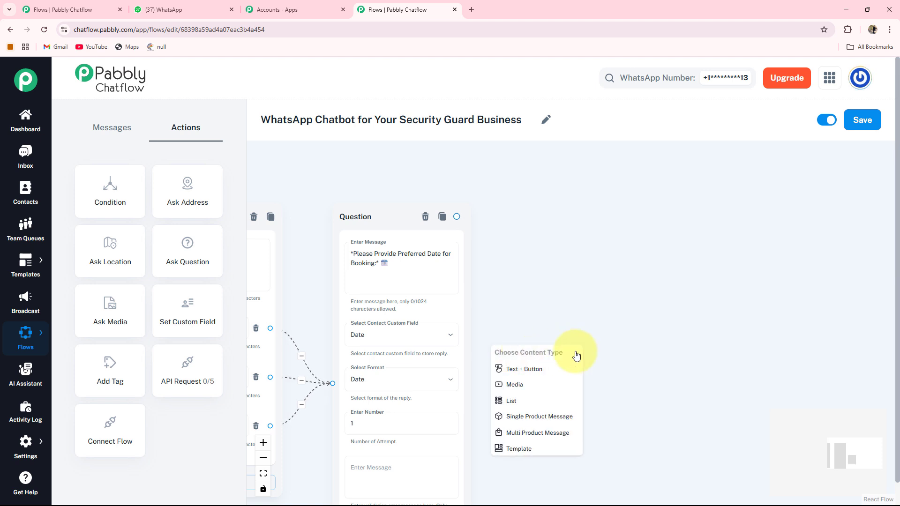
pyautogui.click(516, 370)
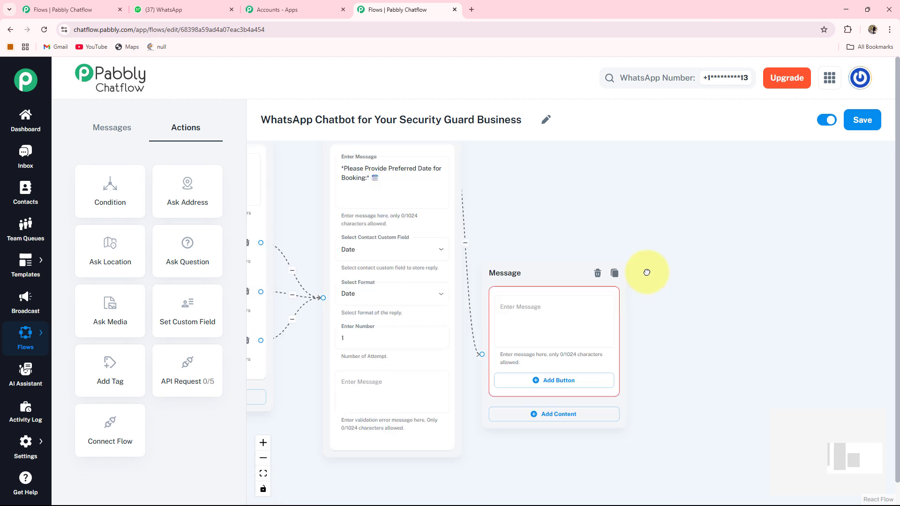
pyautogui.moveTo(544, 228); pyautogui.dragTo(555, 221)
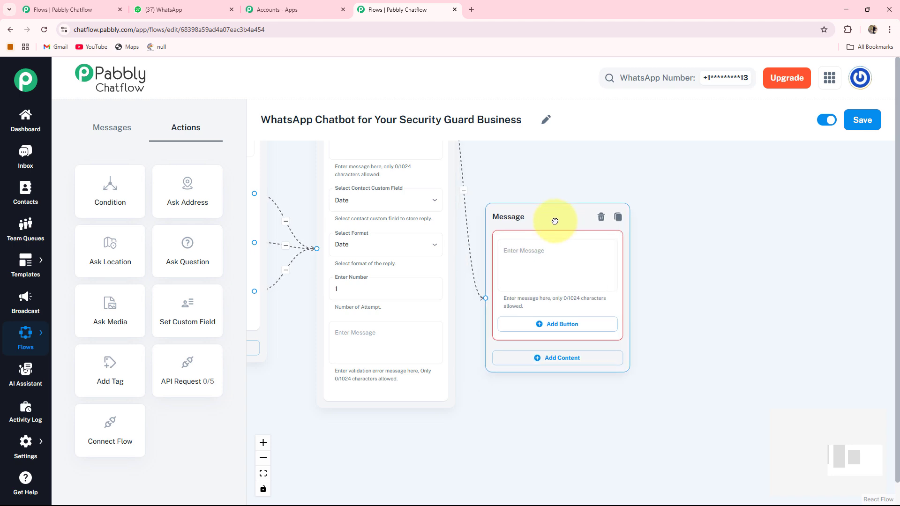
pyautogui.scroll(2, 625, 257)
pyautogui.moveTo(501, 208); pyautogui.dragTo(517, 210)
pyautogui.click(503, 267)
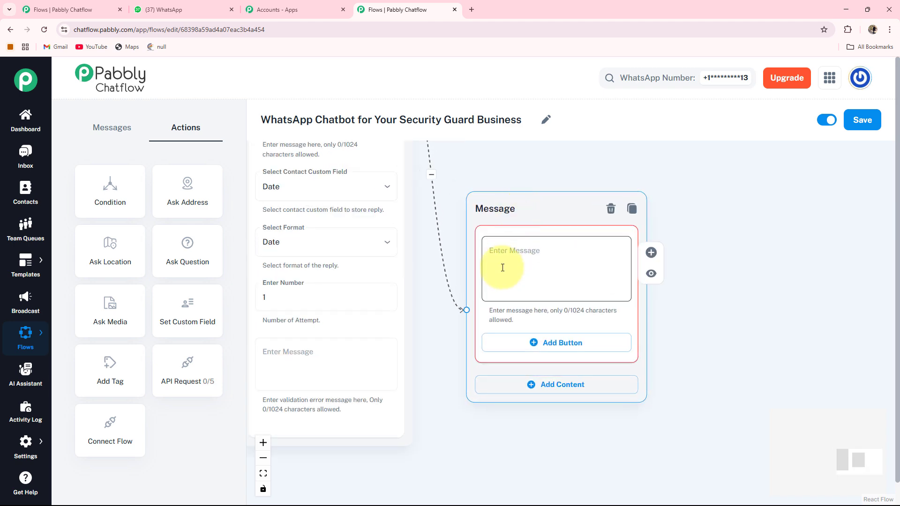
pyautogui.write("🙏 *Thank You for sharing your details with us!* *We'll confirm your request shortly.* ✅")
pyautogui.scroll(-2, 354, 410)
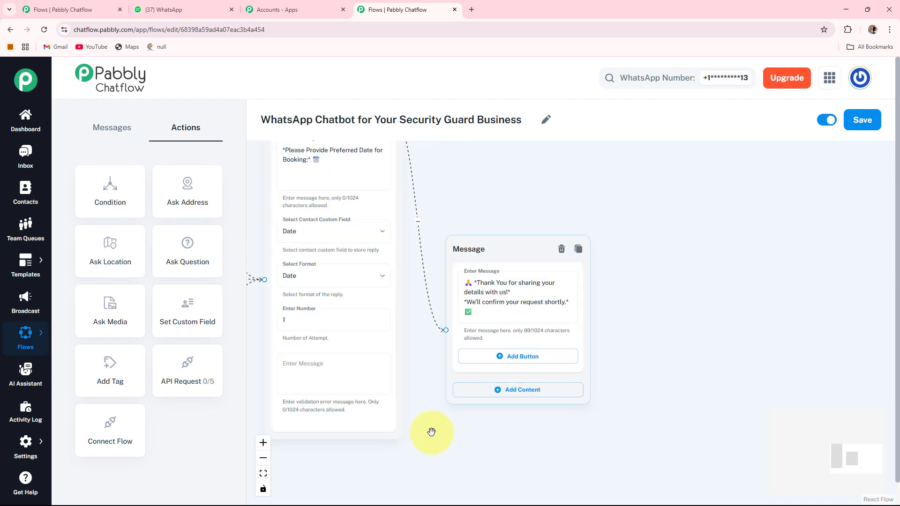
pyautogui.moveTo(354, 413); pyautogui.dragTo(690, 442)
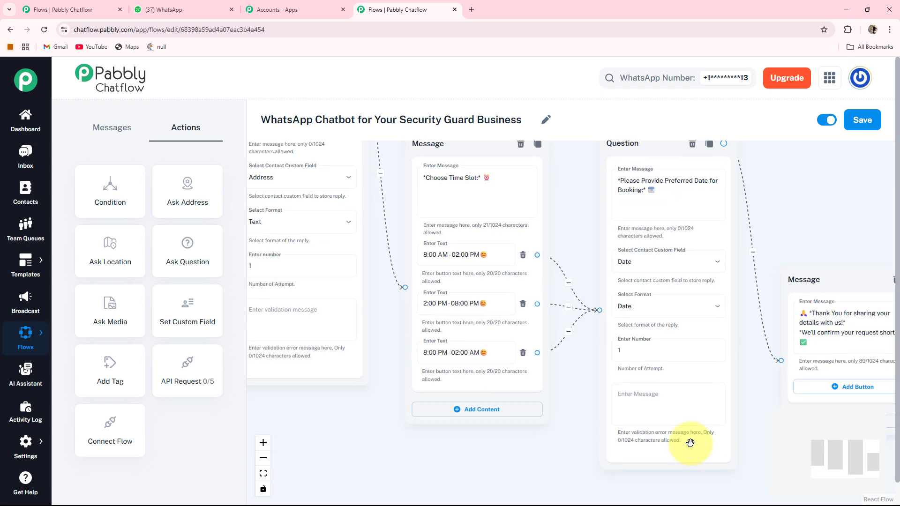
pyautogui.moveTo(333, 417); pyautogui.dragTo(615, 470)
pyautogui.scroll(-1, 528, 433)
# Step: Drop an Ask Question card onto the canvas below the main menu message
pyautogui.moveTo(395, 384); pyautogui.dragTo(378, 408)
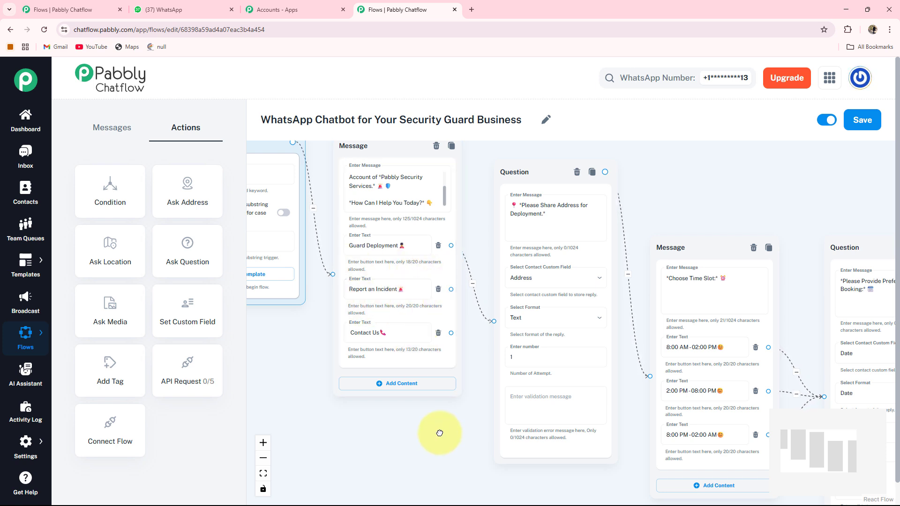
pyautogui.moveTo(437, 432); pyautogui.dragTo(445, 356)
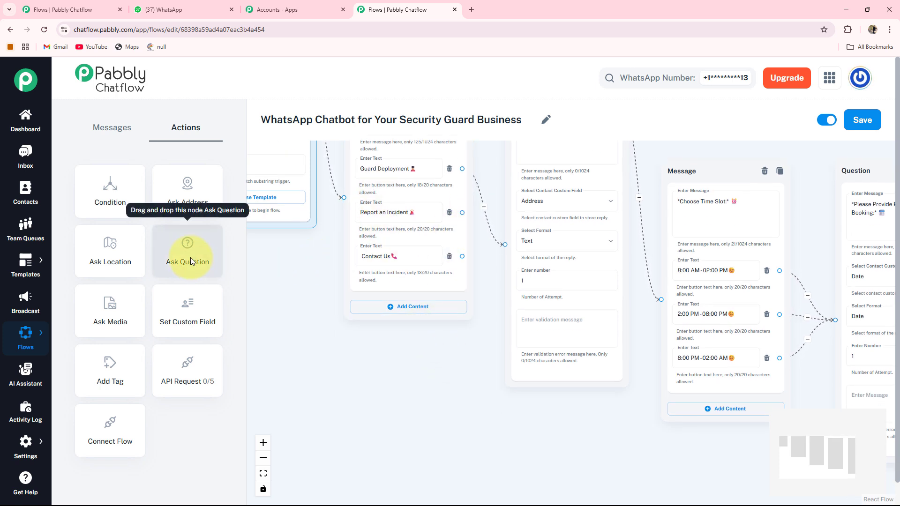
pyautogui.moveTo(190, 257); pyautogui.dragTo(408, 358)
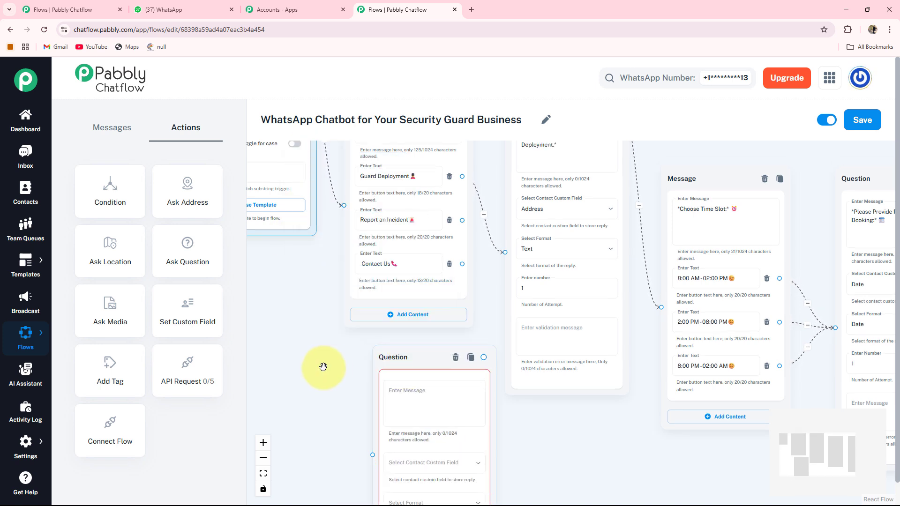
# Step: Make the question ask for a brief incident description, saved to Description as Text
pyautogui.moveTo(323, 367); pyautogui.dragTo(323, 286)
pyautogui.click(439, 313)
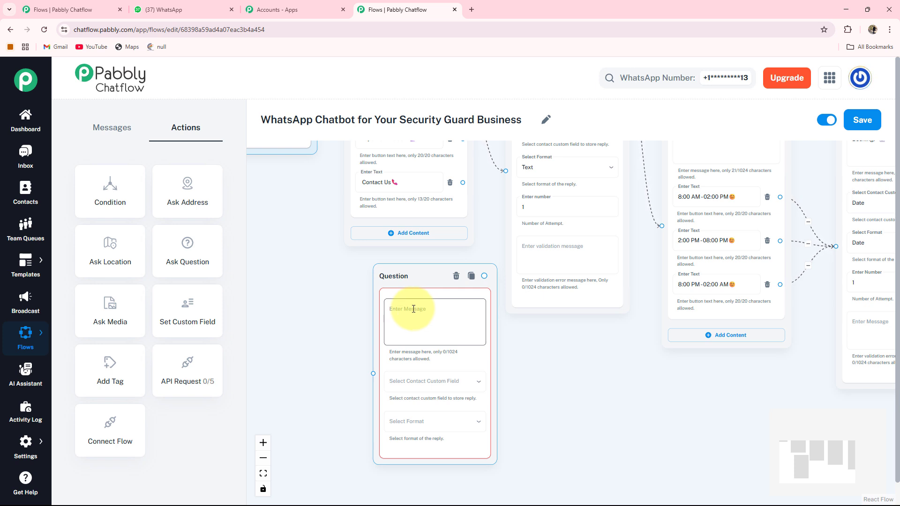
pyautogui.write('*Please provide a brief description of the incident.*')
pyautogui.scroll(-2, 569, 406)
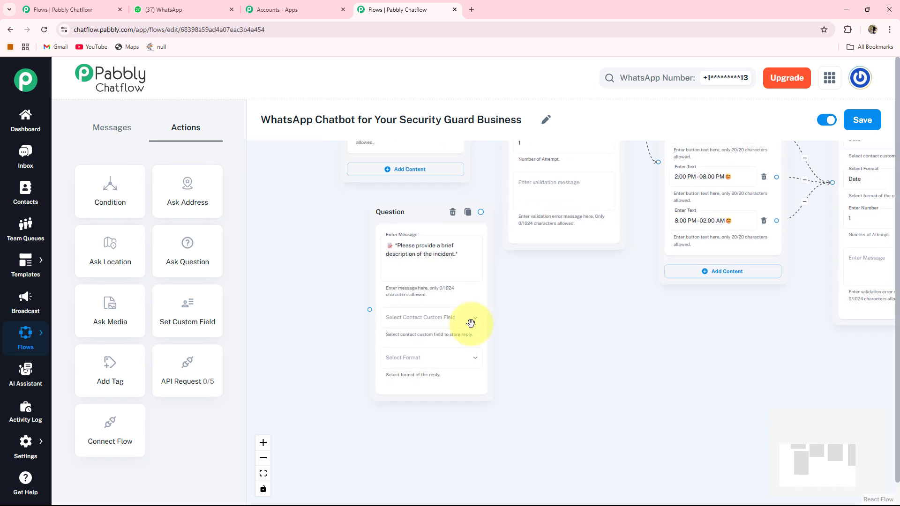
pyautogui.click(460, 323)
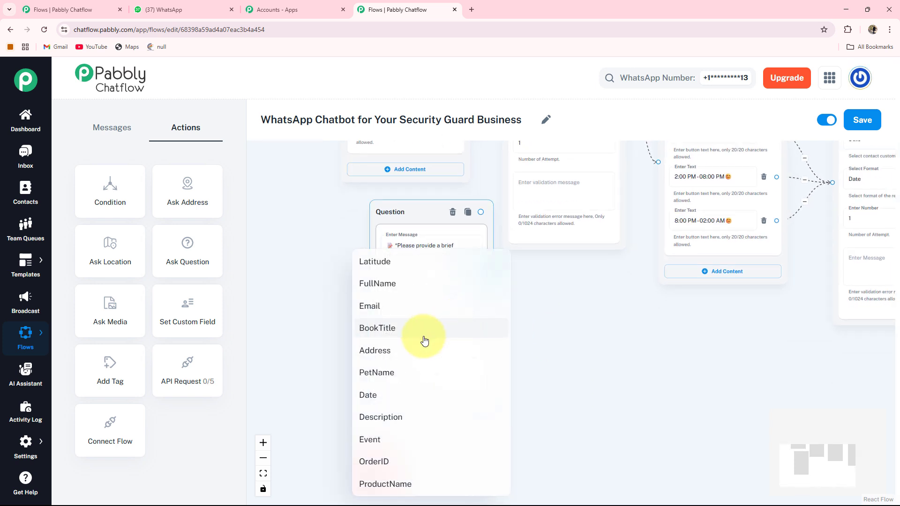
pyautogui.click(393, 421)
pyautogui.click(432, 362)
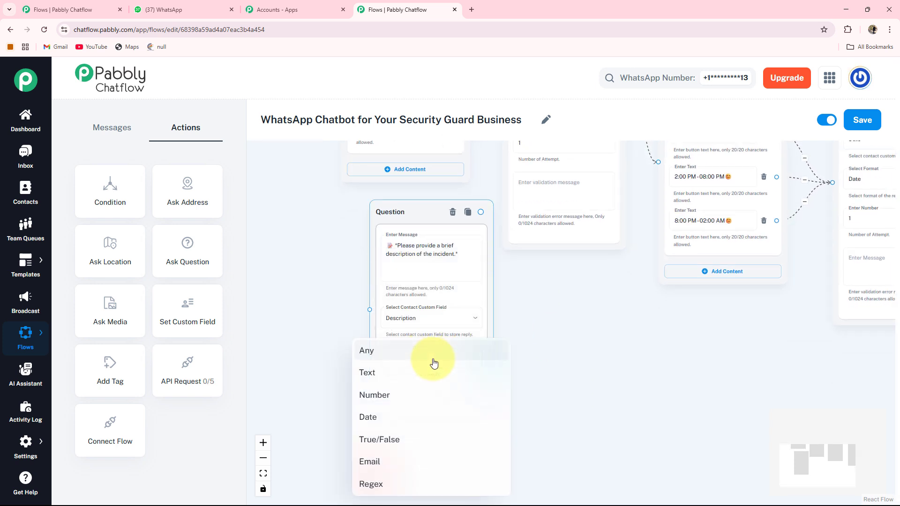
pyautogui.click(377, 373)
# Step: Connect the menu's Report an Incident option to the incident question
pyautogui.scroll(-2, 526, 428)
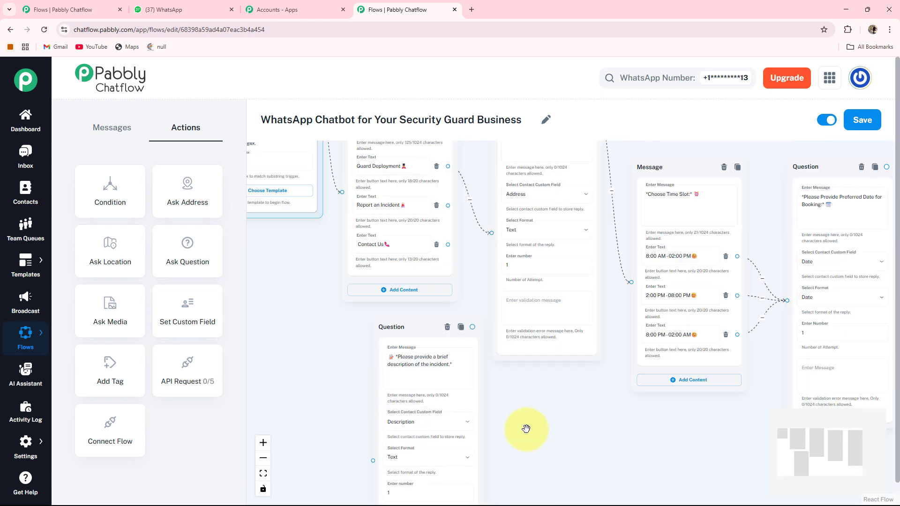
pyautogui.scroll(-1, 526, 383)
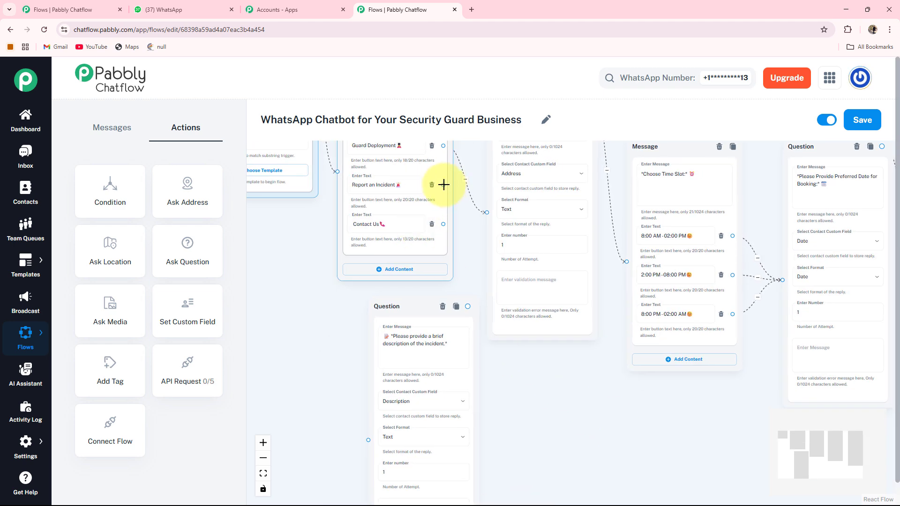
pyautogui.moveTo(444, 185); pyautogui.dragTo(336, 384)
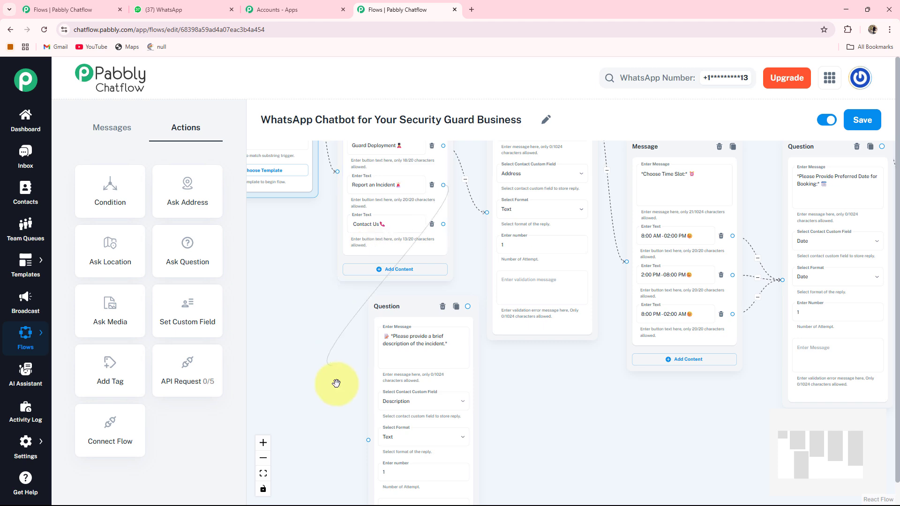
pyautogui.moveTo(368, 441); pyautogui.dragTo(368, 441)
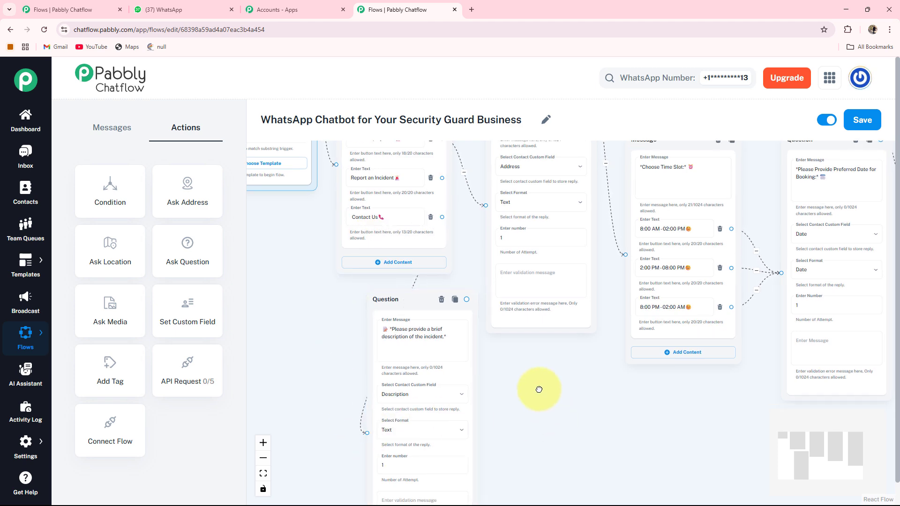
# Step: Add a Text + Button message after the incident question with the thank-you and urgent-contact text
pyautogui.scroll(-3, 525, 315)
pyautogui.scroll(2, 539, 283)
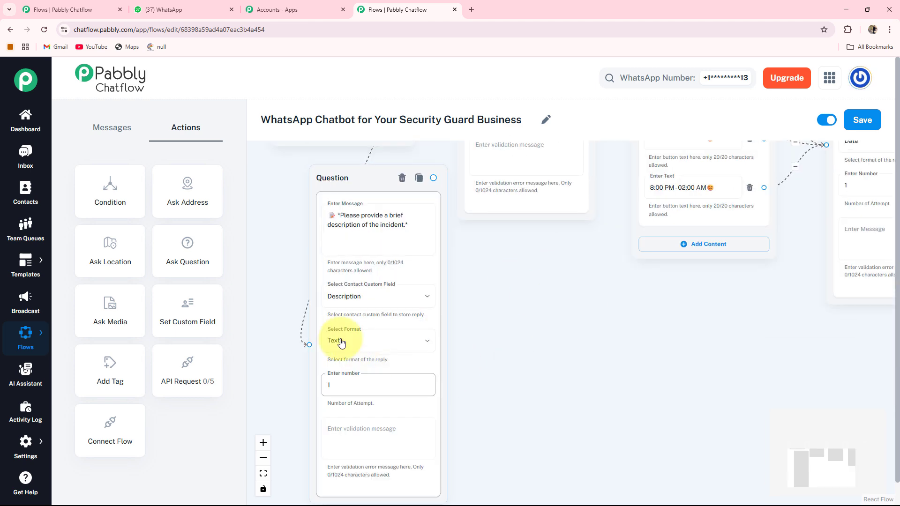
pyautogui.click(367, 214)
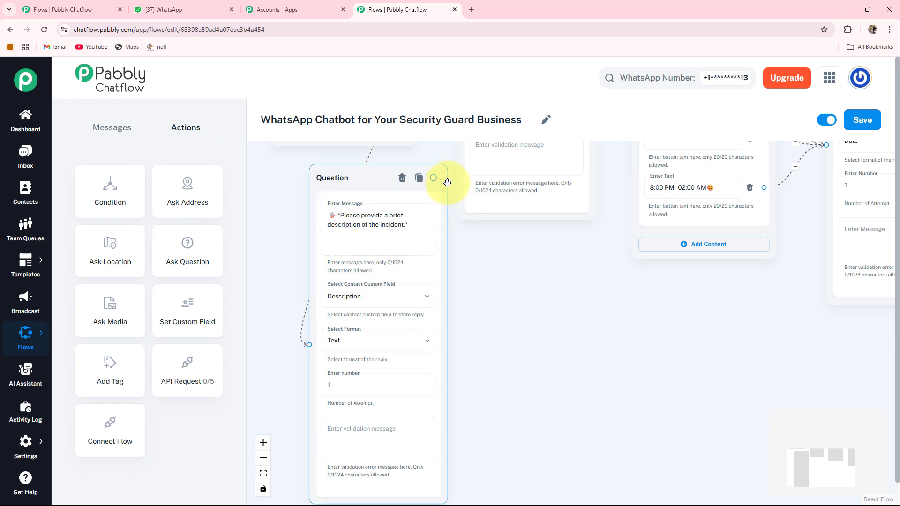
pyautogui.moveTo(447, 182); pyautogui.dragTo(466, 295)
pyautogui.moveTo(558, 329); pyautogui.dragTo(559, 330)
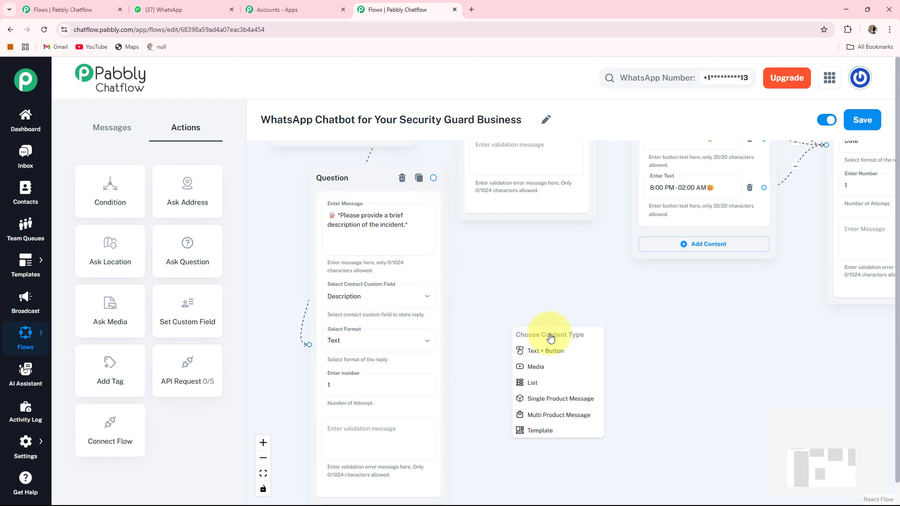
pyautogui.click(551, 359)
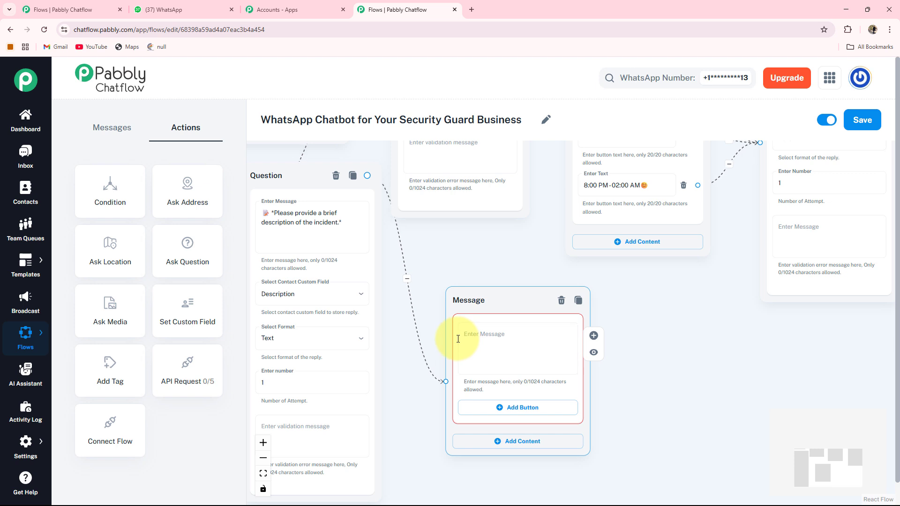
pyautogui.click(458, 339)
pyautogui.hotkey('ctrl', 'v')
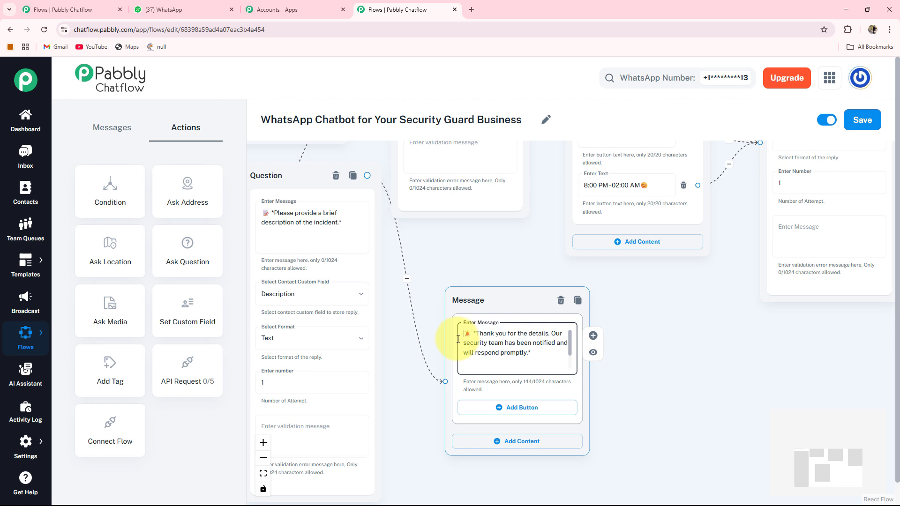
pyautogui.write("📞 If it's Urgent, Please Contact Us Immediately")
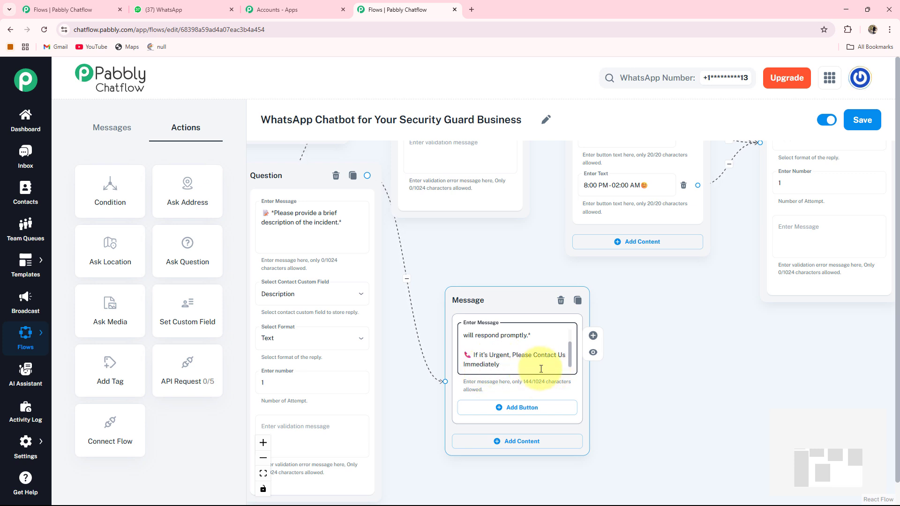
# Step: Give the thank-you message a Contact Us📞 reply button
pyautogui.scroll(-1, 601, 391)
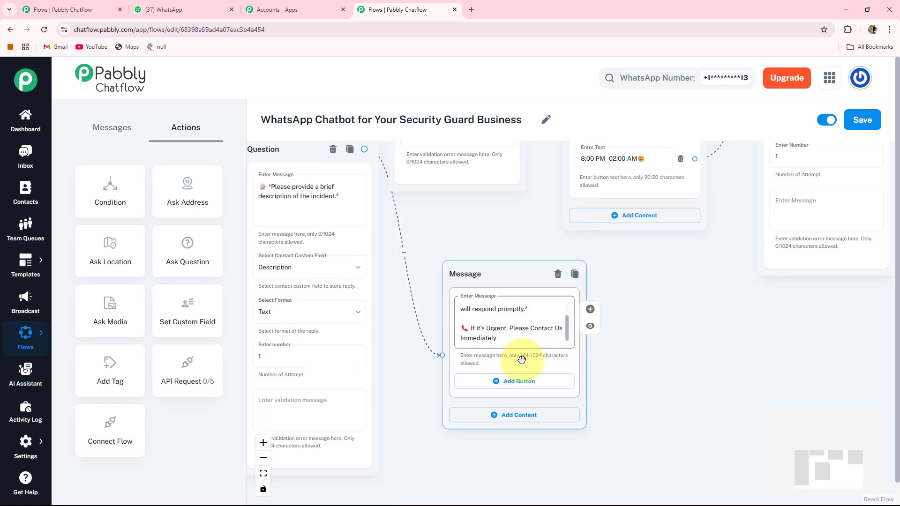
pyautogui.click(501, 386)
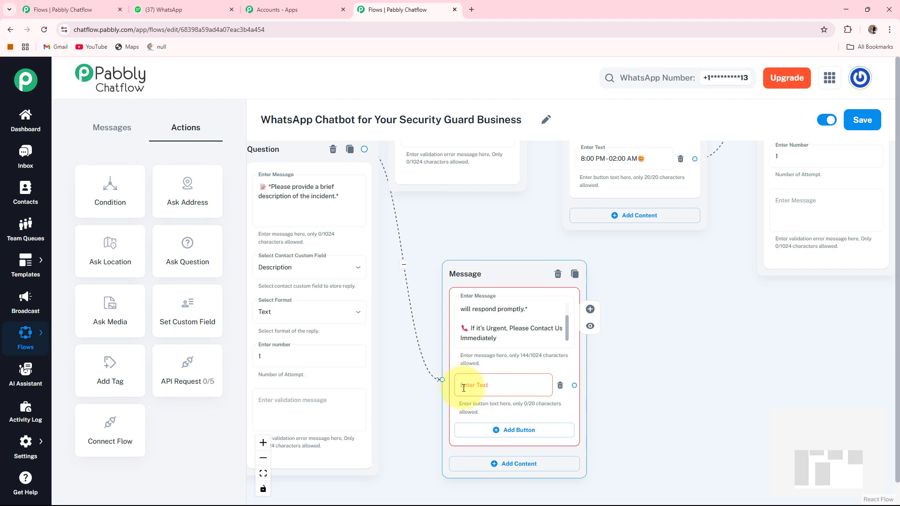
pyautogui.click(488, 383)
pyautogui.write('Contact Us📞')
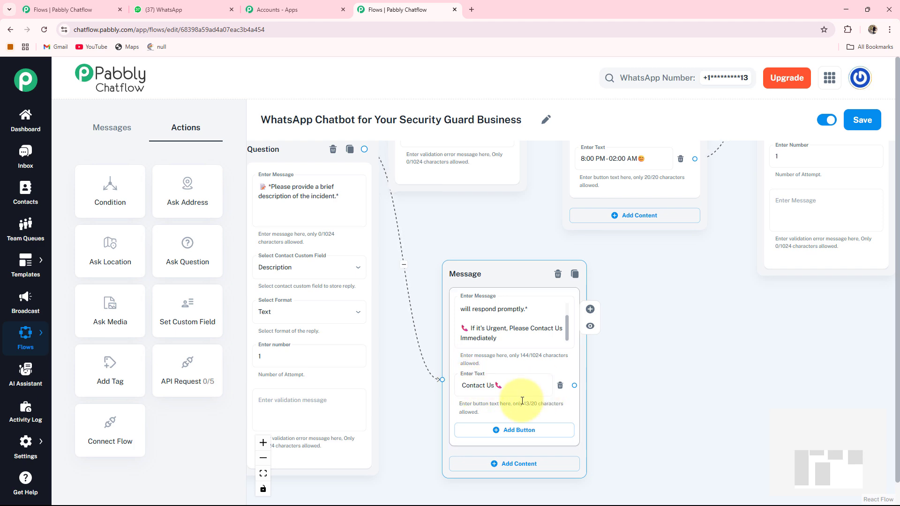
pyautogui.scroll(-2, 540, 384)
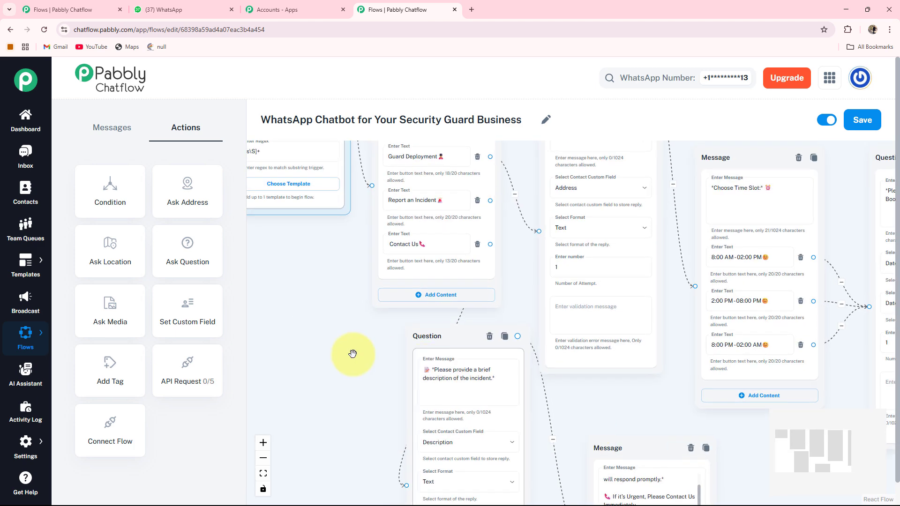
pyautogui.moveTo(343, 331); pyautogui.dragTo(340, 350)
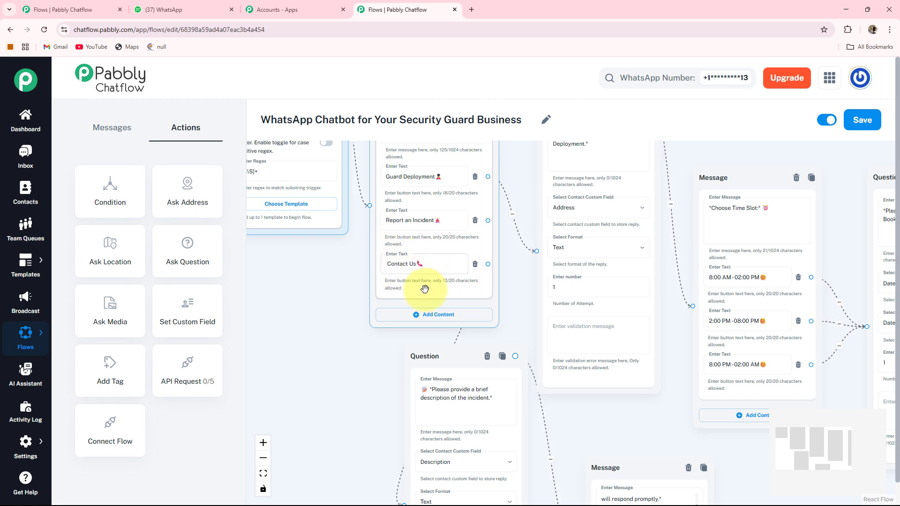
# Step: Create a message from the menu's Contact Us saying Pabbly Security Services is always a message away
pyautogui.moveTo(355, 357); pyautogui.dragTo(306, 324)
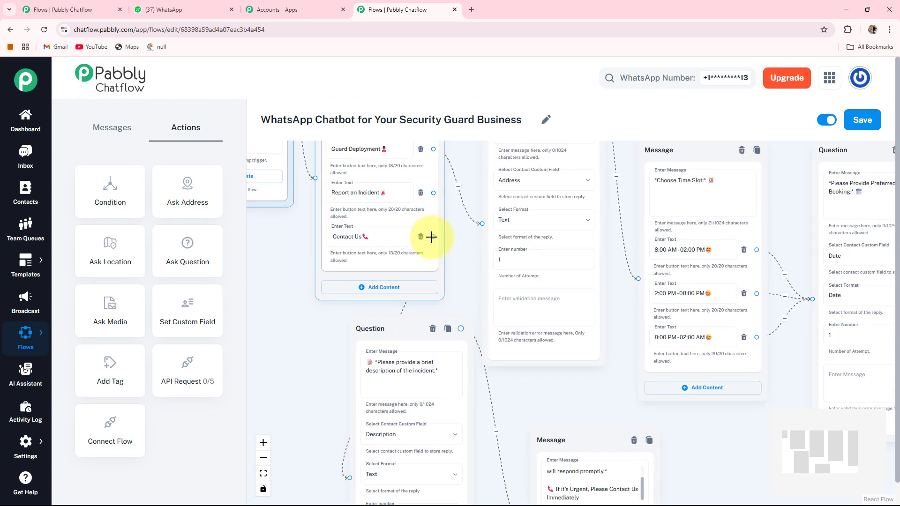
pyautogui.moveTo(432, 237); pyautogui.dragTo(687, 457)
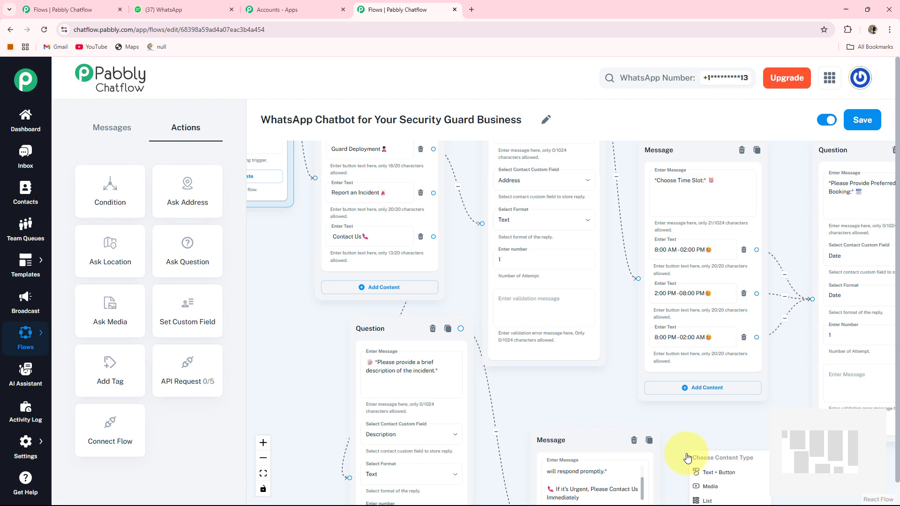
pyautogui.click(714, 475)
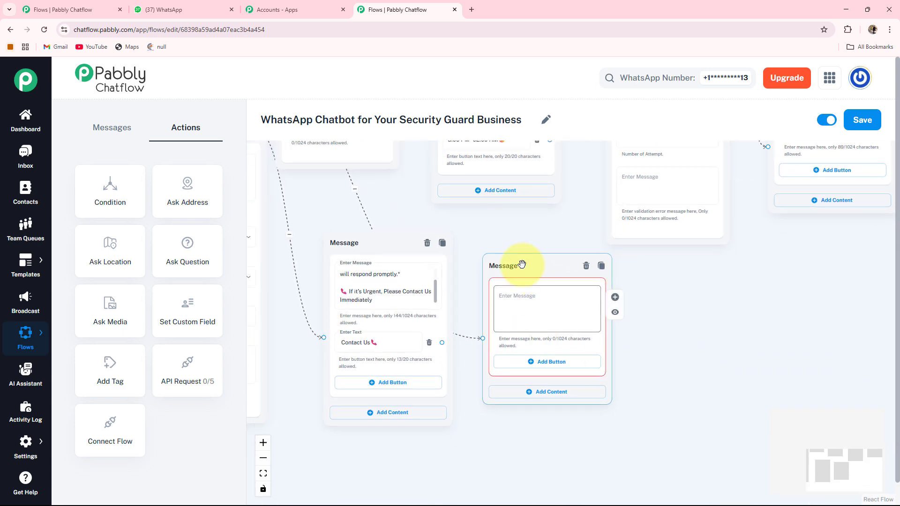
pyautogui.moveTo(521, 265); pyautogui.dragTo(571, 269)
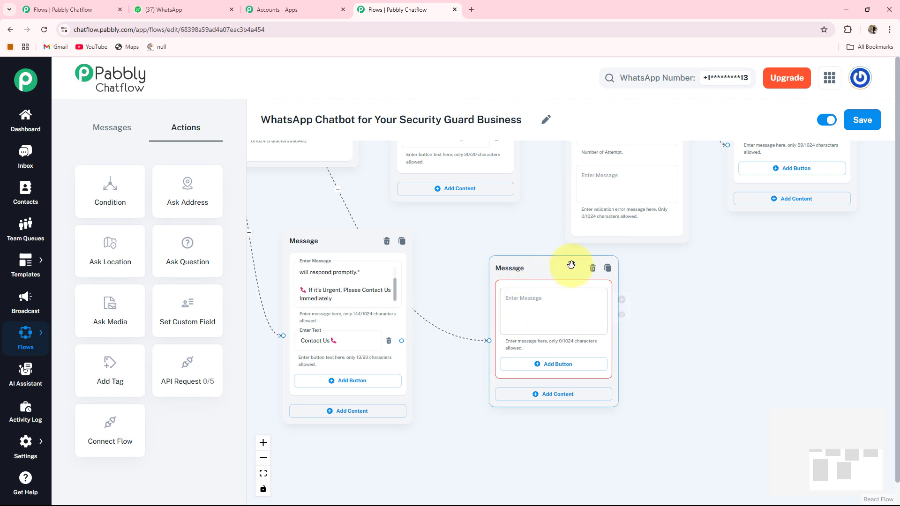
pyautogui.click(504, 313)
pyautogui.hotkey('ctrl', 'v')
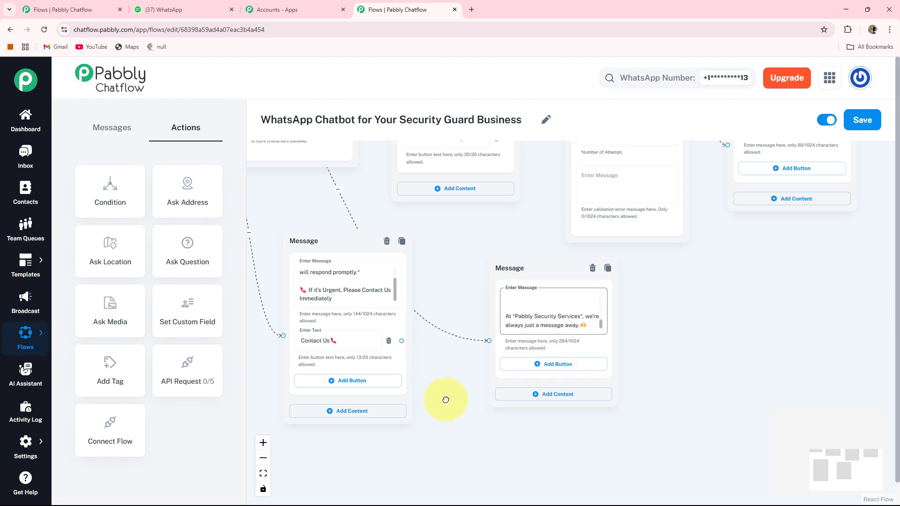
# Step: Link the incident thank-you message's Contact Us button to the same contact message
pyautogui.moveTo(446, 400); pyautogui.dragTo(459, 434)
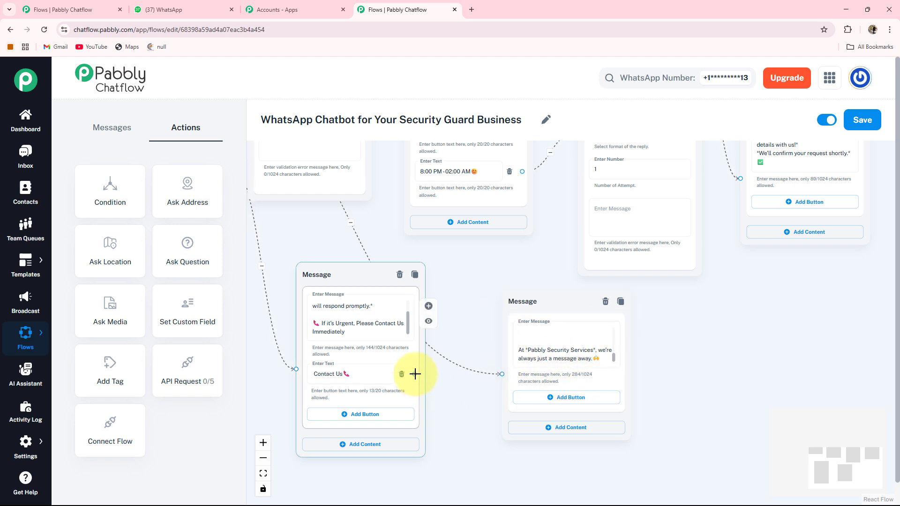
pyautogui.moveTo(415, 374); pyautogui.dragTo(470, 378)
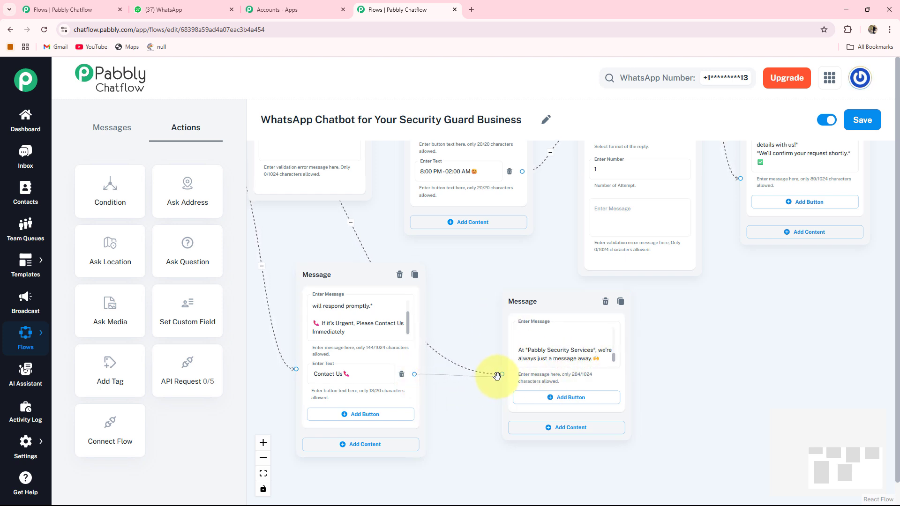
pyautogui.moveTo(504, 375); pyautogui.dragTo(503, 374)
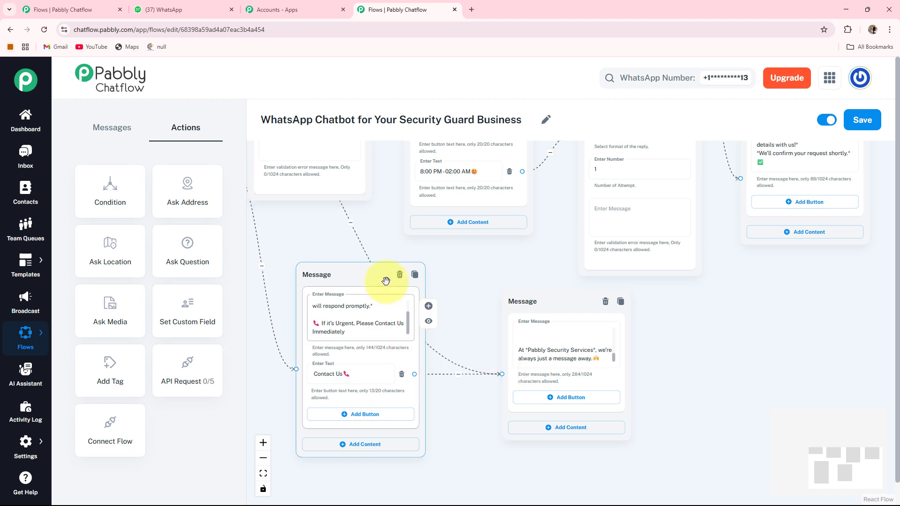
pyautogui.moveTo(386, 282); pyautogui.dragTo(367, 299)
# Step: Fit the whole security guard flow into view and save it
pyautogui.click(263, 474)
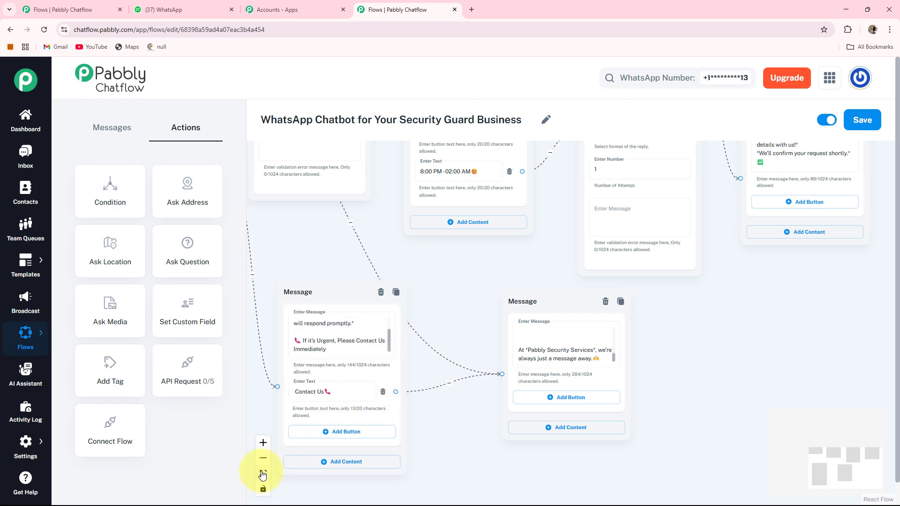
pyautogui.moveTo(365, 373); pyautogui.dragTo(353, 371)
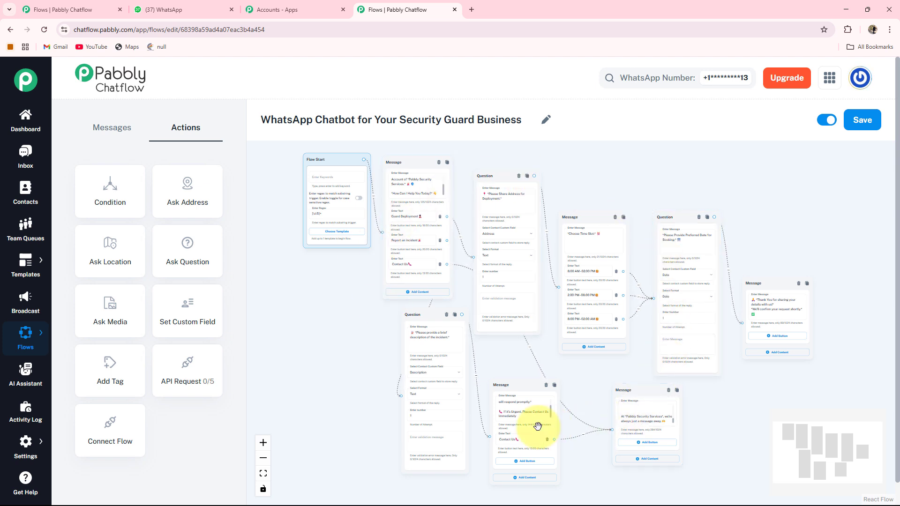
pyautogui.click(422, 416)
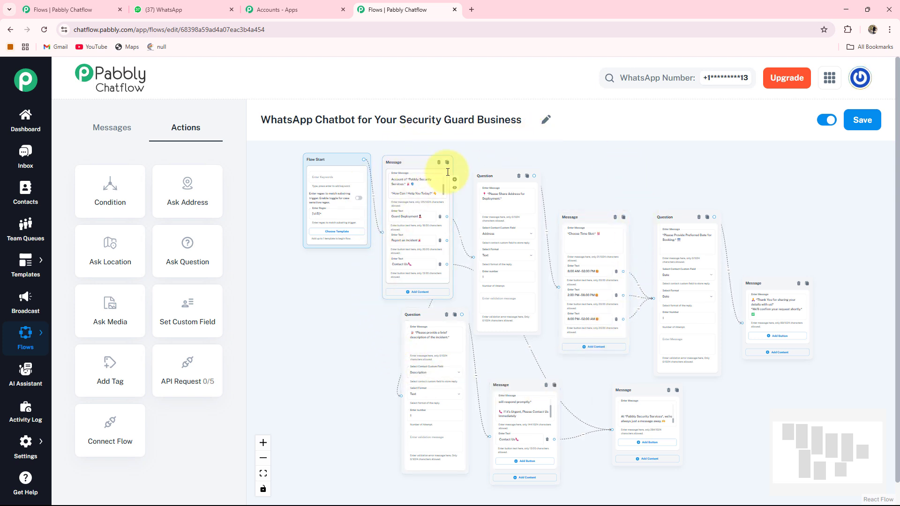
pyautogui.click(878, 123)
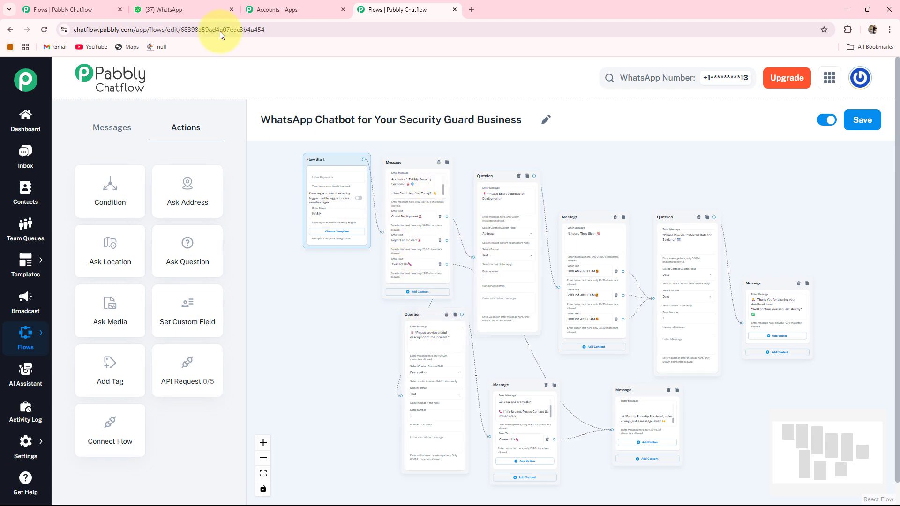
# Step: Review the bot's booking conversation and thank-you reply in the Security Guard Service WhatsApp chat
pyautogui.click(187, 5)
pyautogui.scroll(10, 468, 234)
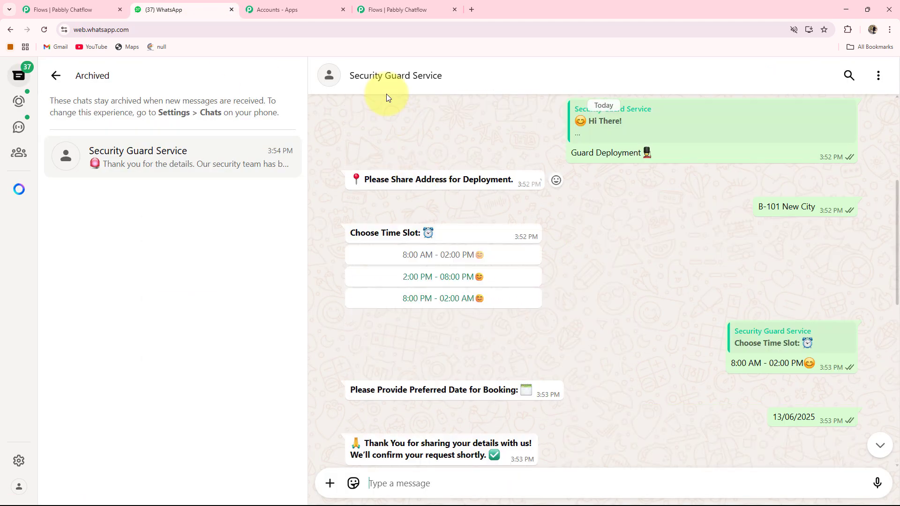
pyautogui.scroll(1, 528, 244)
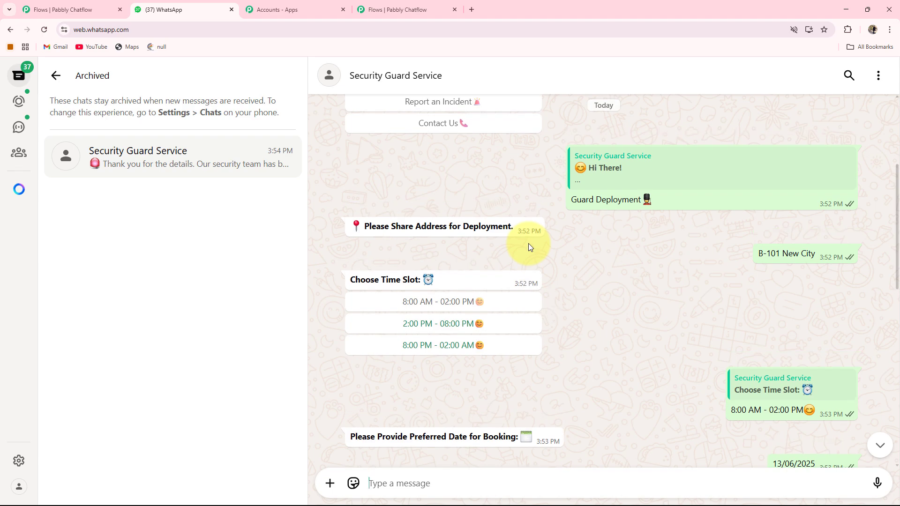
pyautogui.scroll(-5, 528, 243)
pyautogui.scroll(3, 528, 242)
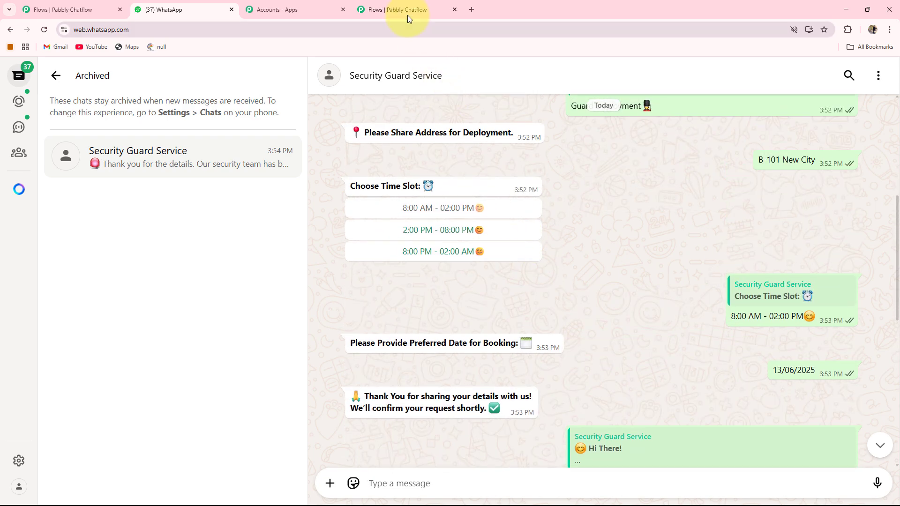